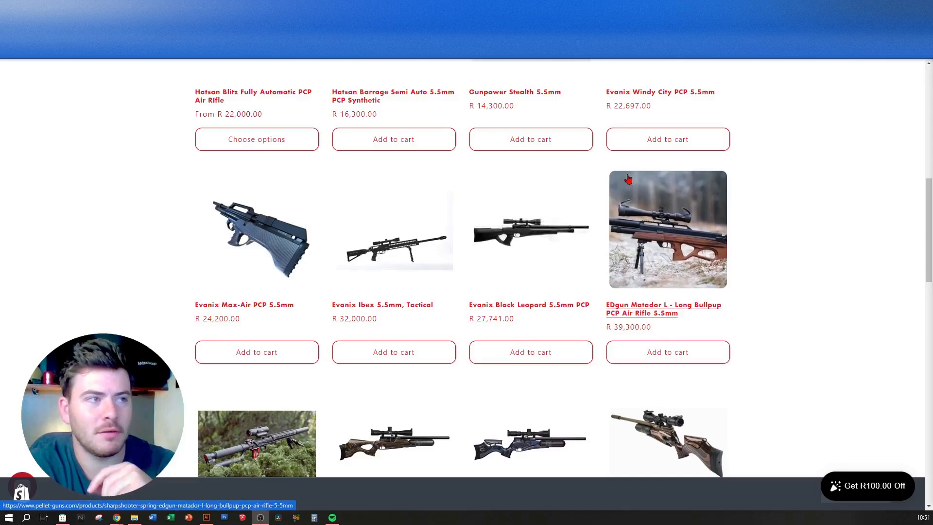
Step: Browse the 5.5 mm PCP air rifle listings and compare the style and backgrounds of their product images
{"action": "scroll", "coordinate": [729, 387], "scroll_direction": "down", "scroll_amount": 3}
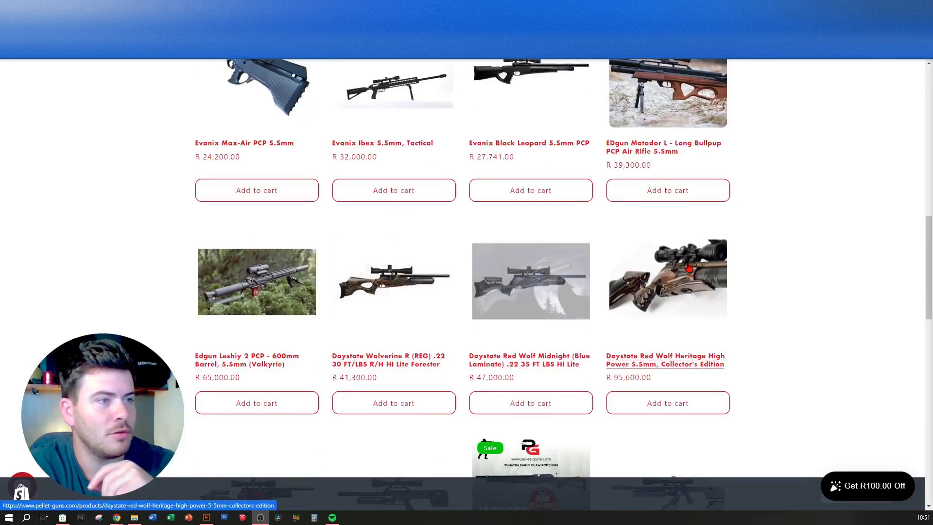
{"action": "scroll", "coordinate": [689, 269], "scroll_direction": "down", "scroll_amount": 3}
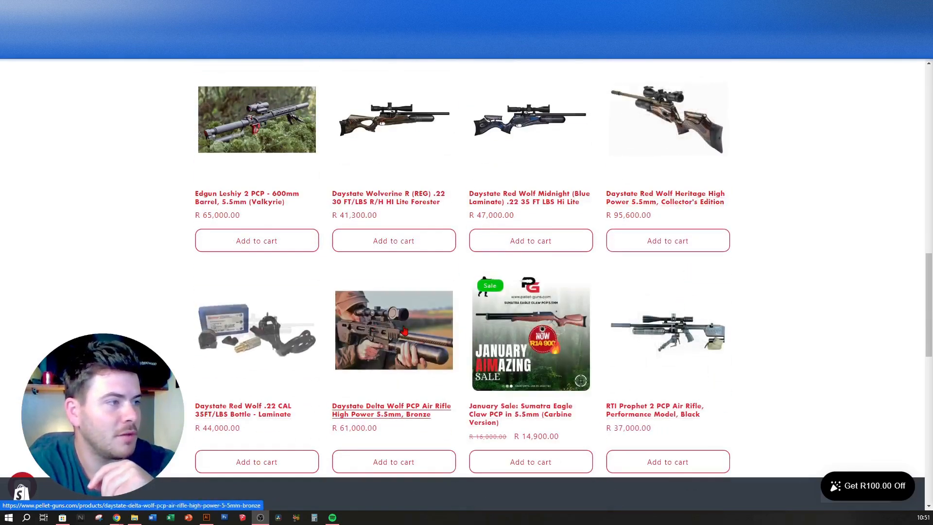
{"action": "scroll", "coordinate": [651, 331], "scroll_direction": "up", "scroll_amount": 3}
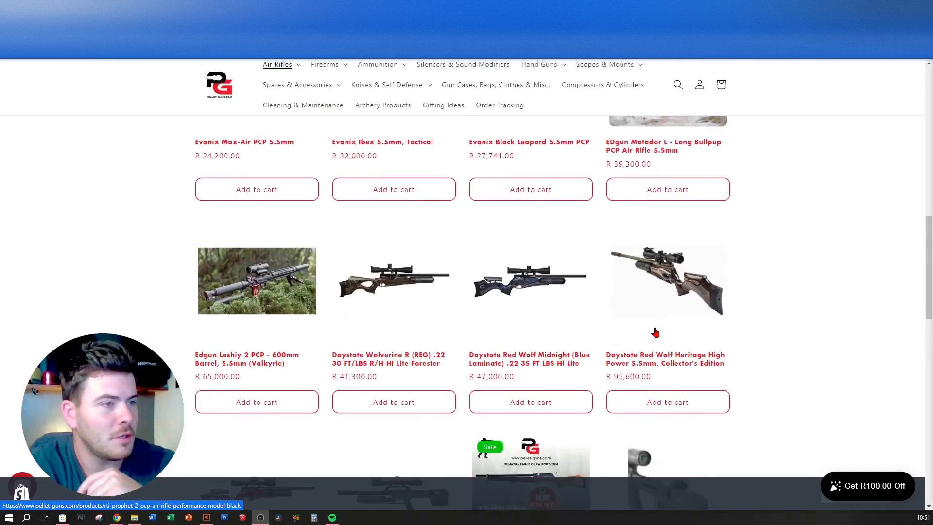
{"action": "scroll", "coordinate": [826, 304], "scroll_direction": "down", "scroll_amount": 3}
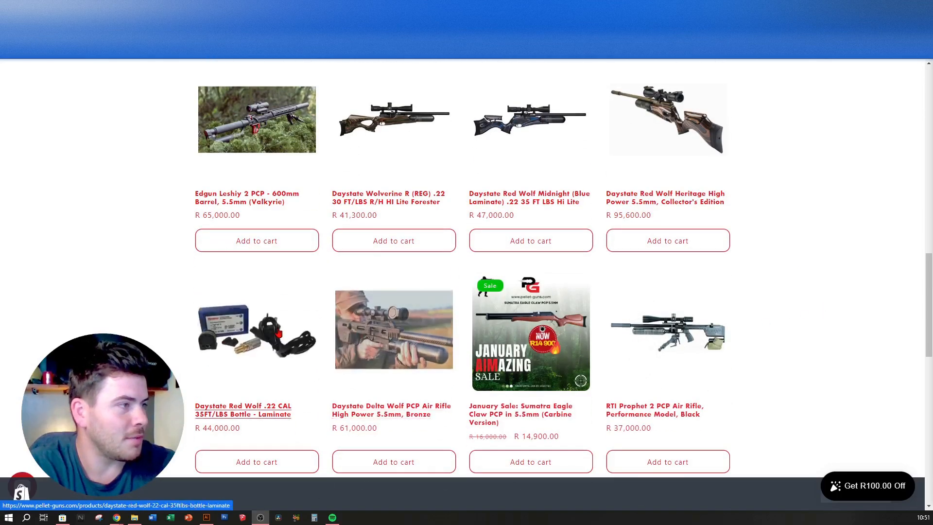
{"action": "scroll", "coordinate": [311, 321], "scroll_direction": "up", "scroll_amount": 3}
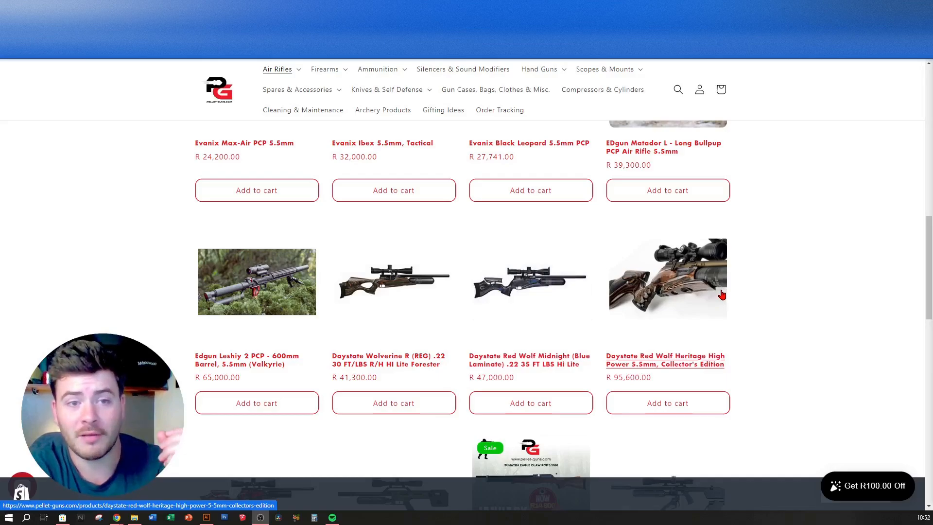
{"action": "scroll", "coordinate": [767, 248], "scroll_direction": "up", "scroll_amount": 3}
{"action": "middle_click", "coordinate": [770, 231]}
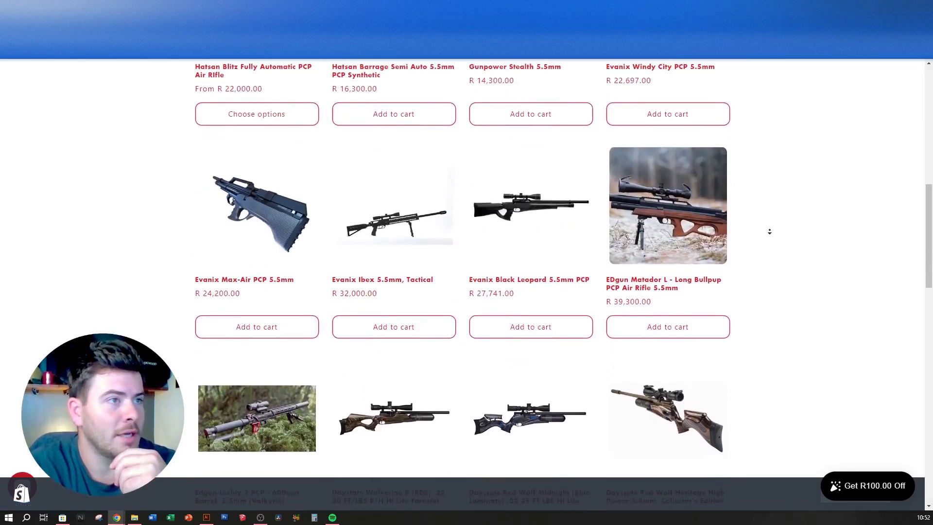
{"action": "middle_click", "coordinate": [771, 232]}
{"action": "middle_click", "coordinate": [797, 168]}
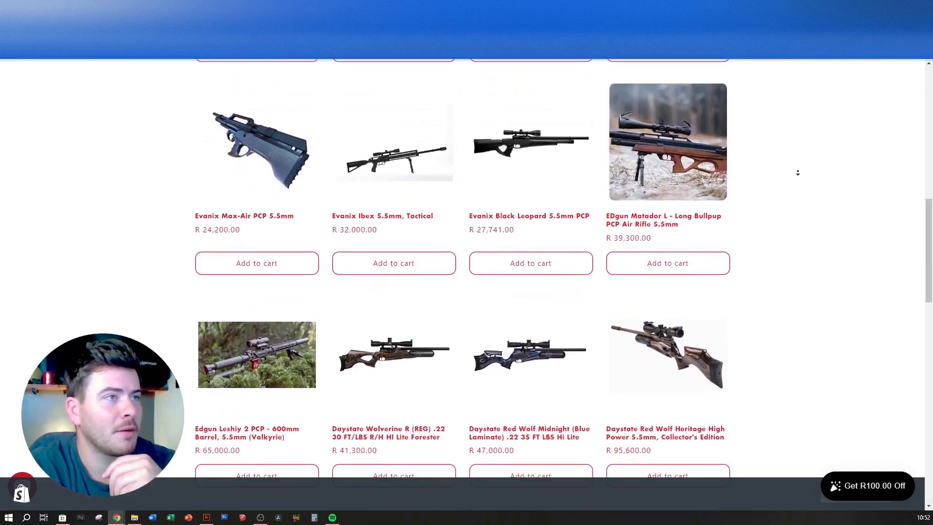
{"action": "middle_click", "coordinate": [798, 176]}
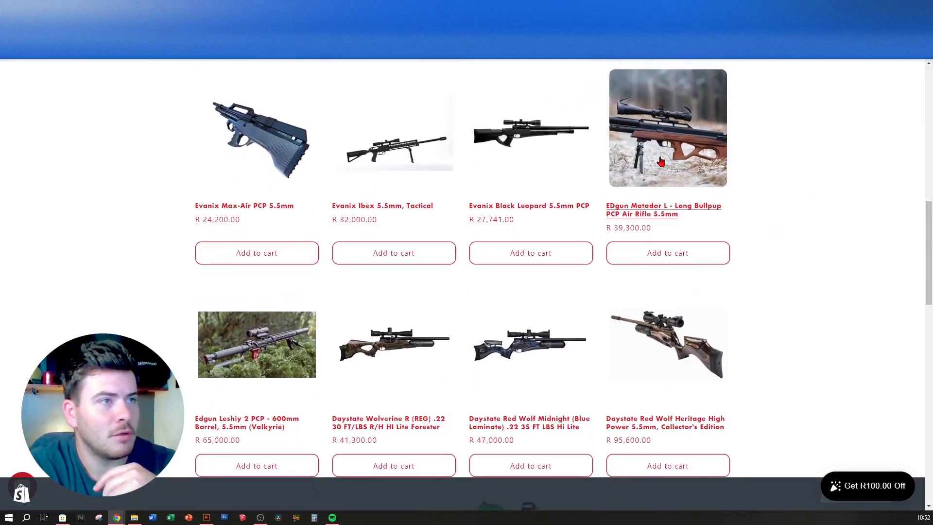
Step: Open the EDgun Matador L product page and copy its full product title
{"action": "left_click", "coordinate": [680, 133]}
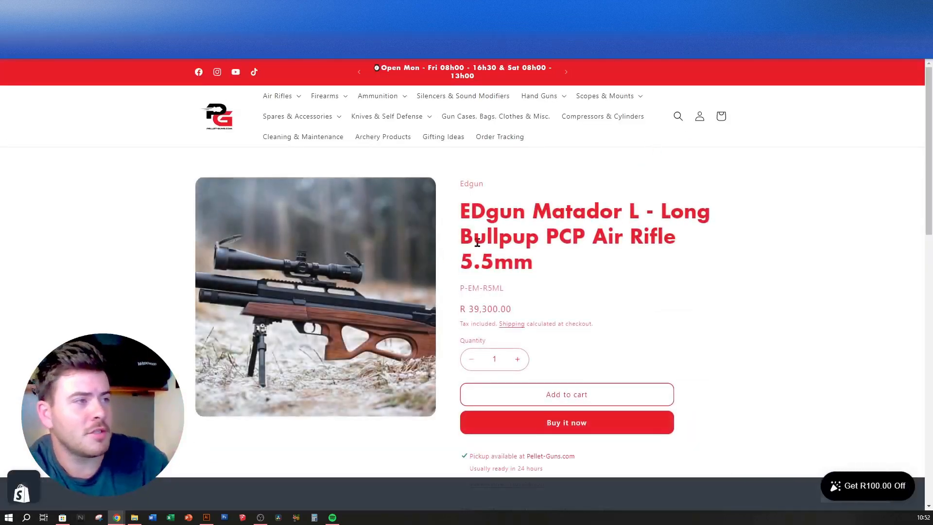
{"action": "left_click_drag", "start_coordinate": [460, 210], "coordinate": [557, 267]}
{"action": "key", "text": "ctrl+c"}
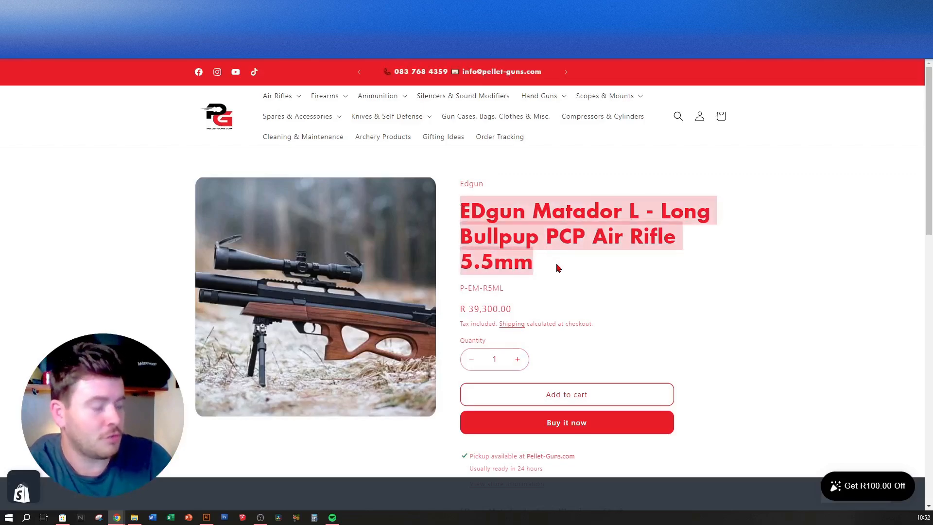
Step: Switch to the Shopify admin, search the products for "EDgun Matador L - Long Bullpup PCP Air Rifle 5.5mm" and open that product
{"action": "left_click", "coordinate": [389, 8]}
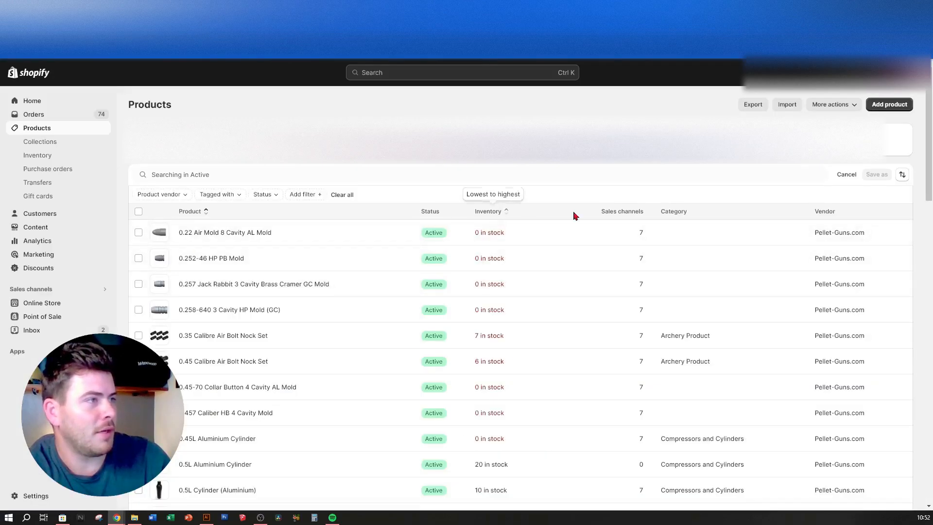
{"action": "left_click", "coordinate": [261, 175]}
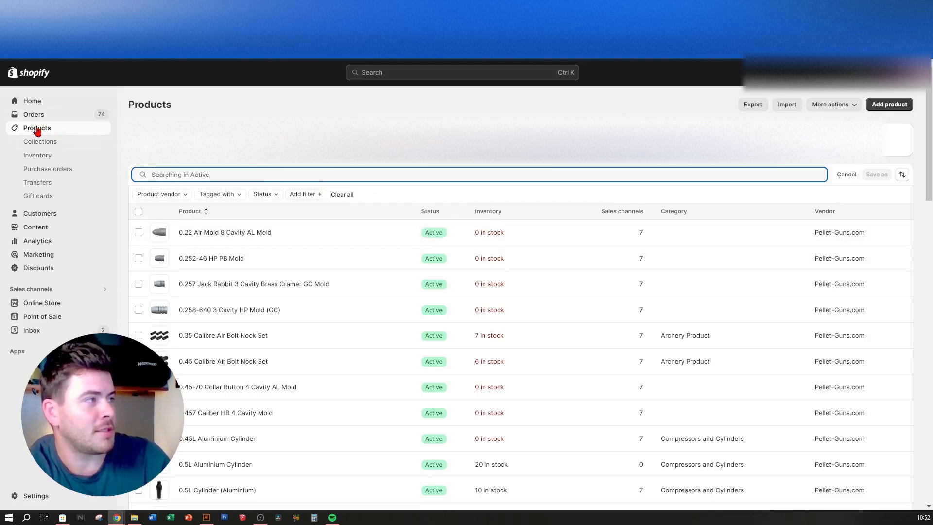
{"action": "key", "text": "ctrl+v"}
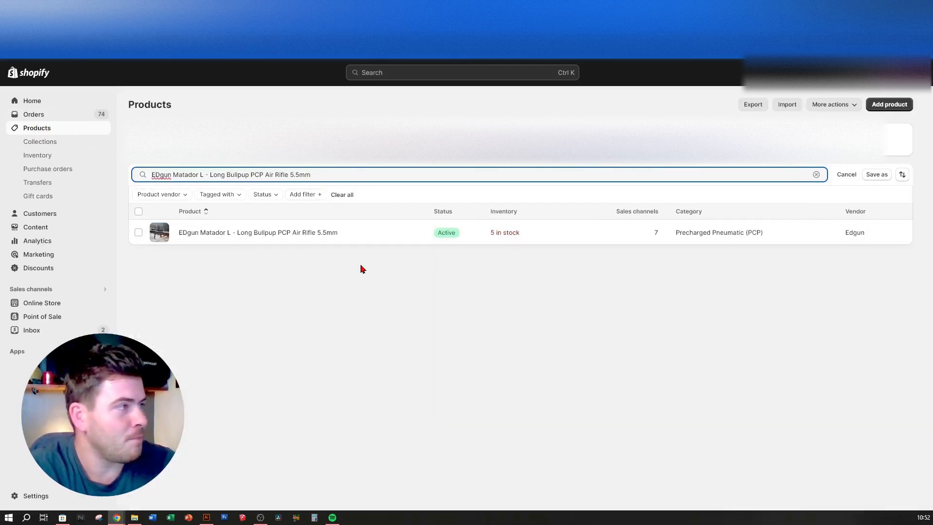
{"action": "left_click", "coordinate": [260, 235]}
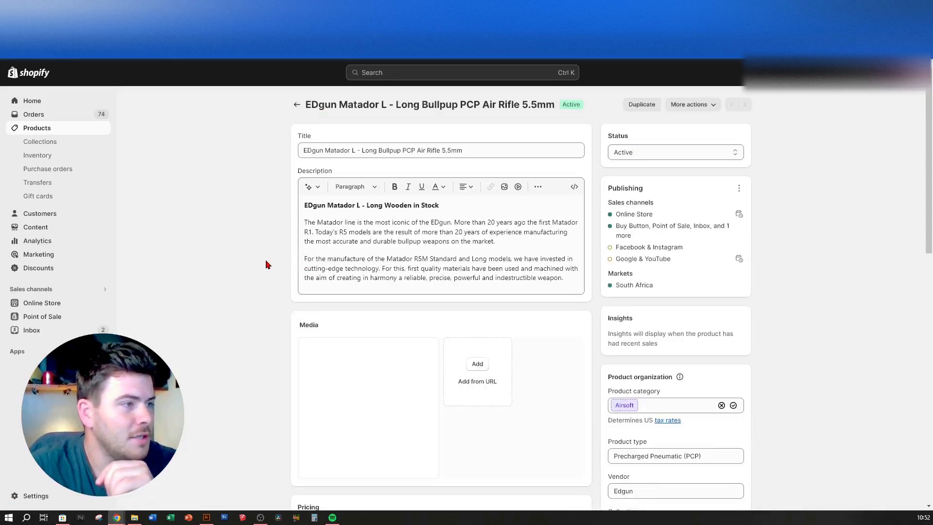
Step: Preview the product's existing media image at full size, and close the preview
{"action": "left_click", "coordinate": [368, 405]}
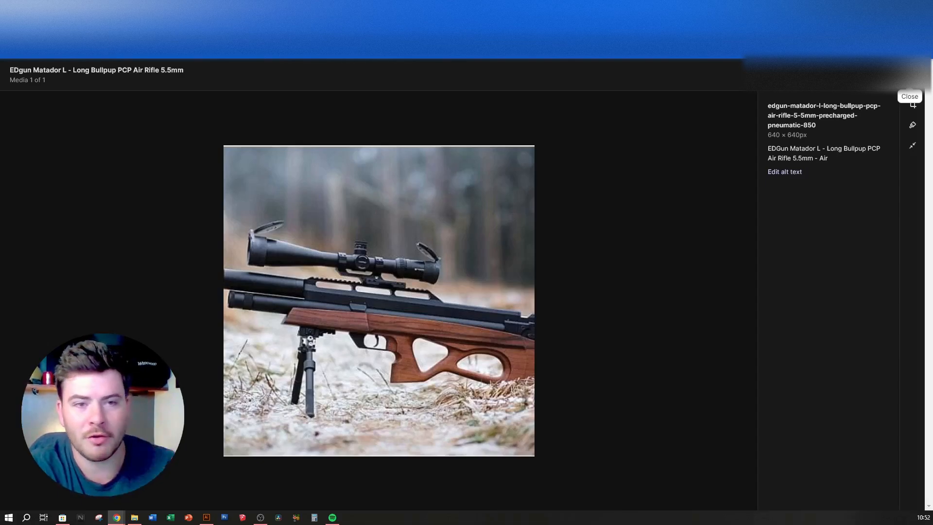
{"action": "left_click", "coordinate": [913, 105]}
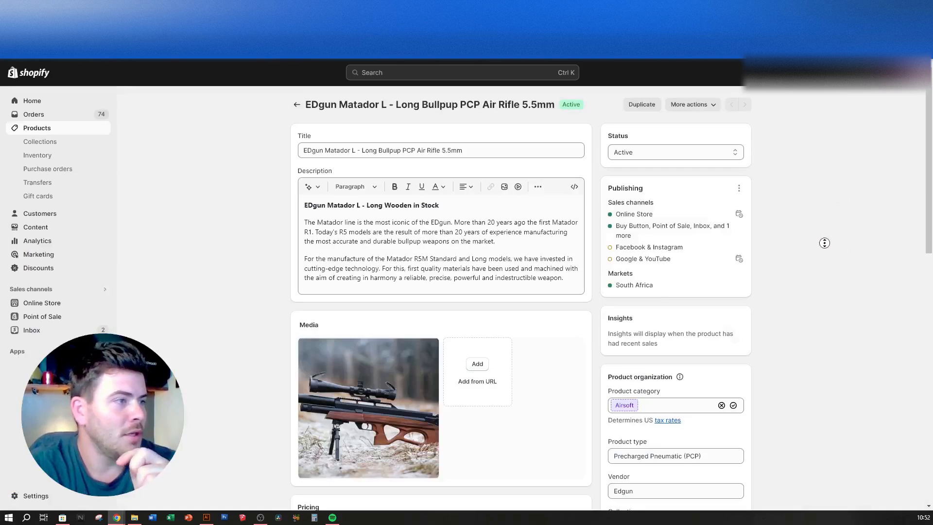
{"action": "scroll", "coordinate": [823, 253], "scroll_direction": "up", "scroll_amount": 1}
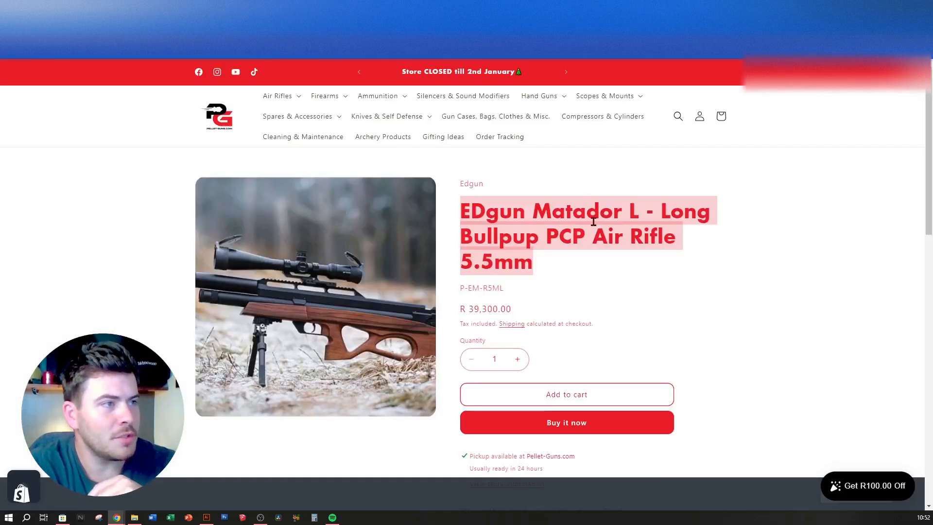
Step: Examine the Google image results for the EDgun Matador L to find a clean product photo on a white background
{"action": "left_click", "coordinate": [584, 232]}
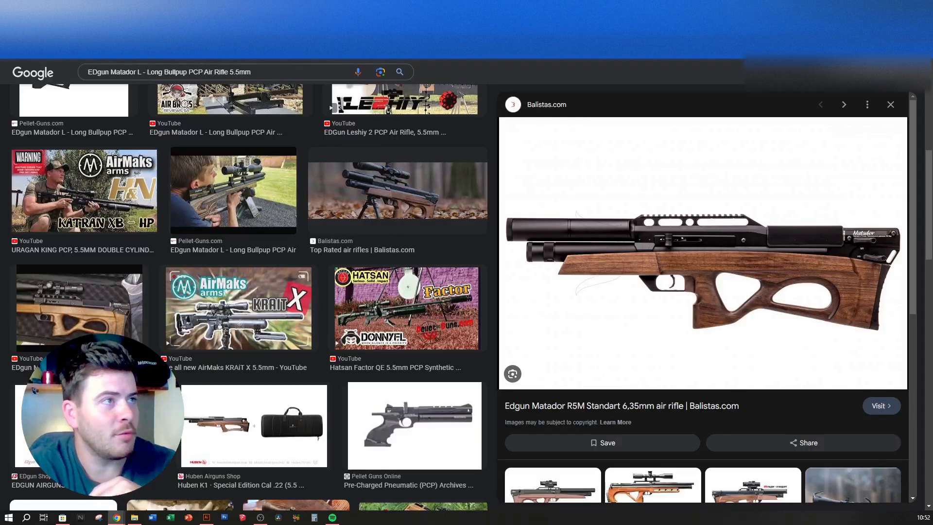
{"action": "scroll", "coordinate": [116, 228], "scroll_direction": "up", "scroll_amount": 4}
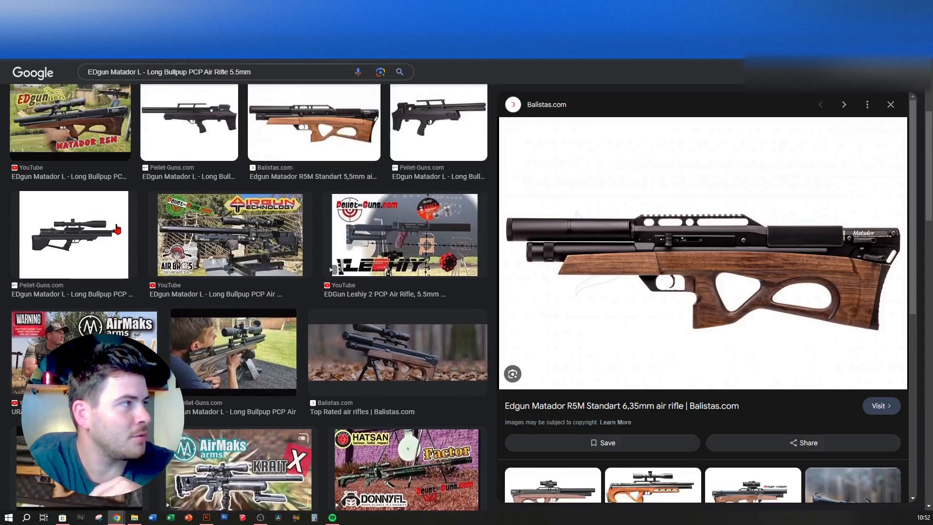
{"action": "scroll", "coordinate": [131, 229], "scroll_direction": "down", "scroll_amount": 4}
{"action": "scroll", "coordinate": [138, 230], "scroll_direction": "up", "scroll_amount": 7}
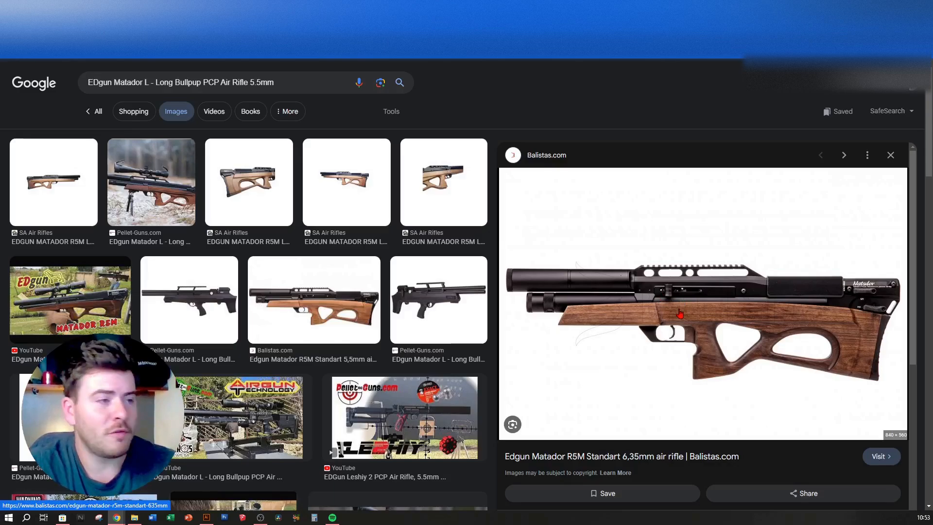
Step: Switch to the Canva uploads folder and check the background-free EDgun Matador L image and its options
{"action": "left_click", "coordinate": [627, 8]}
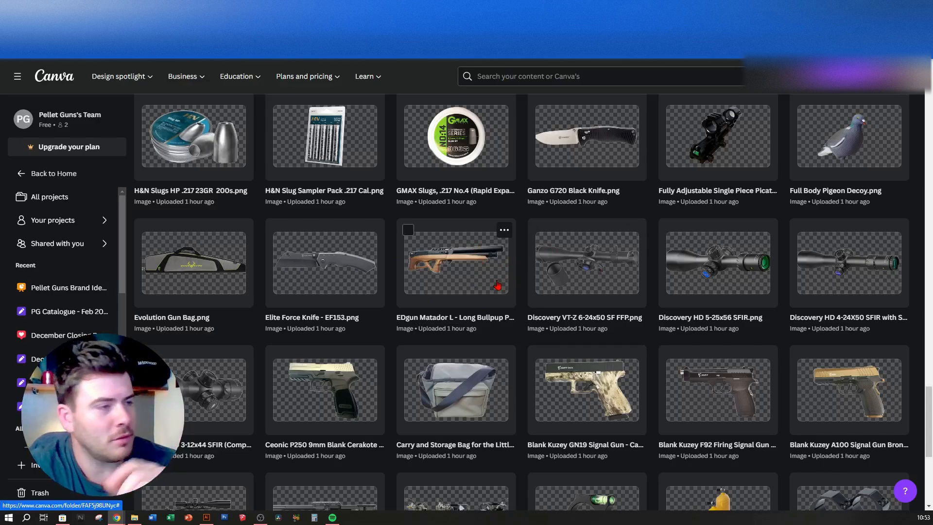
{"action": "scroll", "coordinate": [497, 286], "scroll_direction": "up", "scroll_amount": 3}
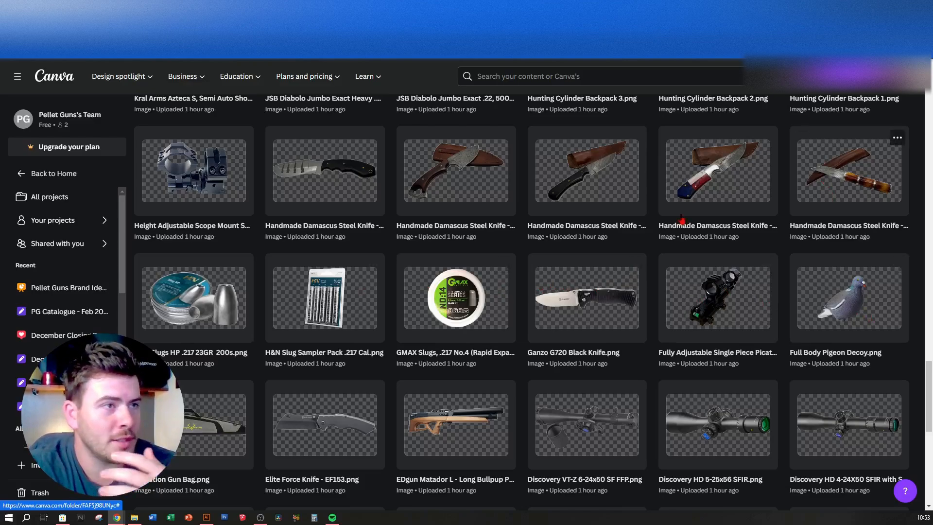
{"action": "scroll", "coordinate": [682, 220], "scroll_direction": "down", "scroll_amount": 3}
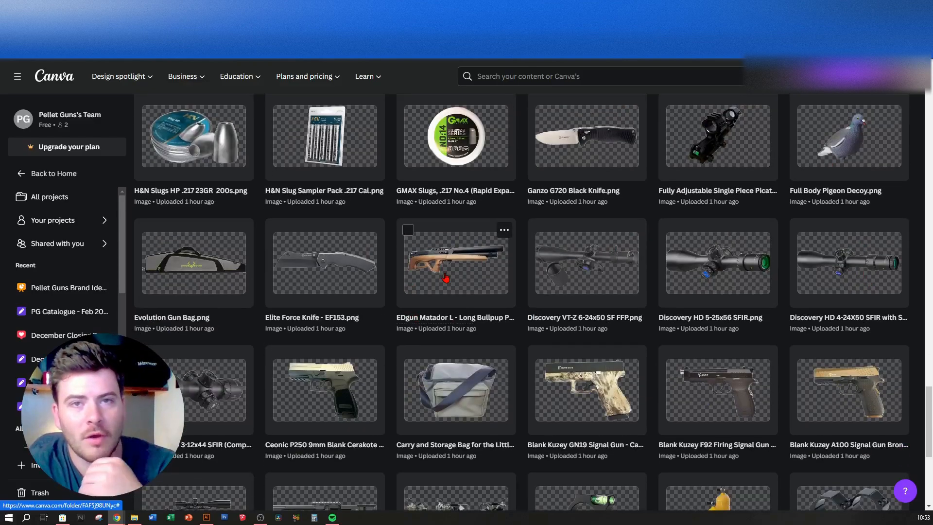
{"action": "left_click", "coordinate": [504, 231]}
{"action": "left_click", "coordinate": [522, 217]}
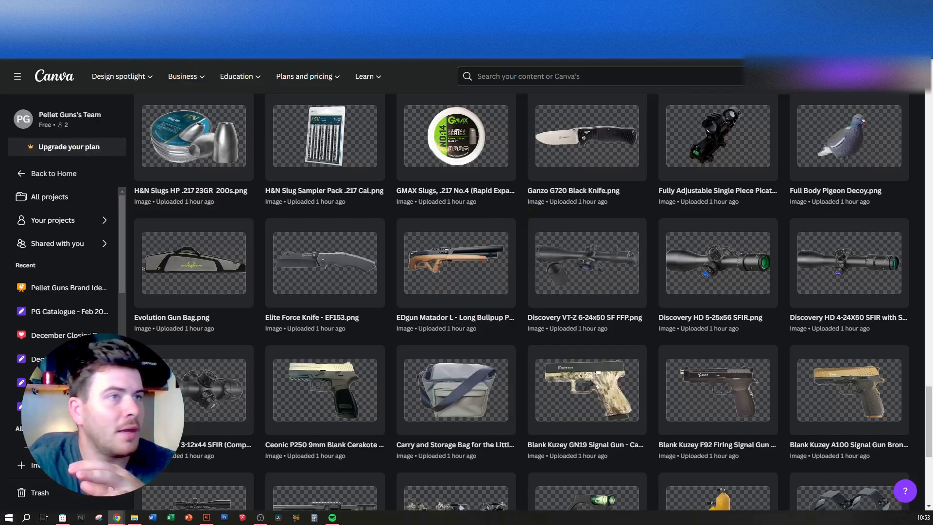
Step: Review the single product image style guidelines on page 18 of the Pellet Guns Brand Identity Update design
{"action": "left_click", "coordinate": [847, 77]}
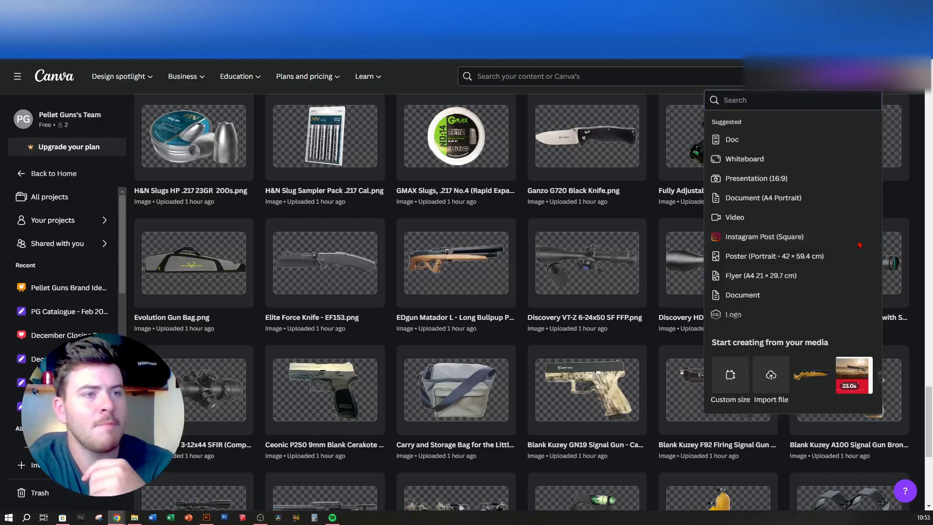
{"action": "left_click", "coordinate": [858, 243]}
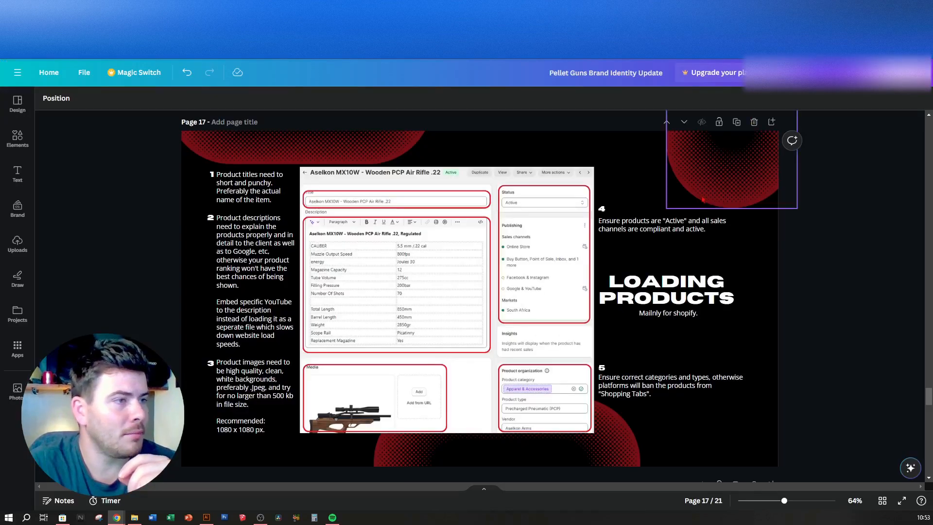
{"action": "scroll", "coordinate": [185, 244], "scroll_direction": "up", "scroll_amount": 5}
{"action": "scroll", "coordinate": [185, 244], "scroll_direction": "up", "scroll_amount": 10}
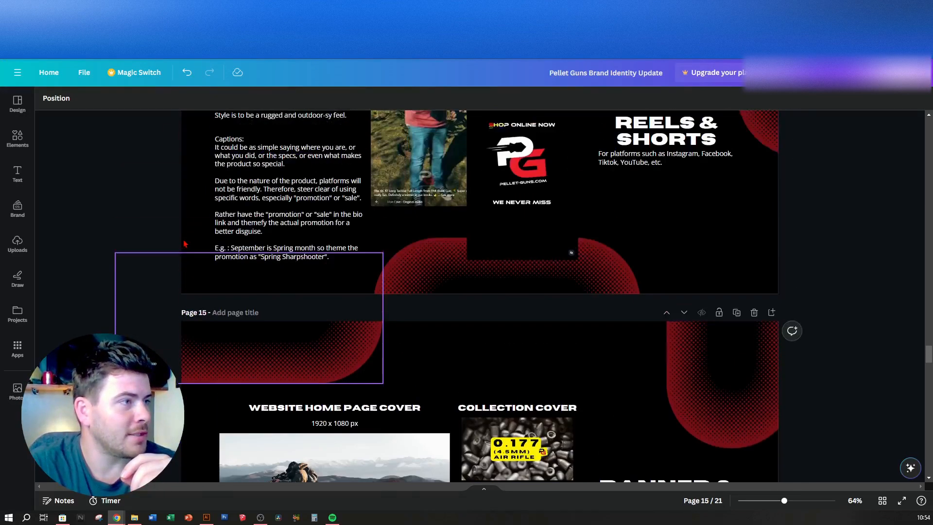
{"action": "scroll", "coordinate": [179, 246], "scroll_direction": "down", "scroll_amount": 20}
{"action": "scroll", "coordinate": [174, 247], "scroll_direction": "down", "scroll_amount": 5}
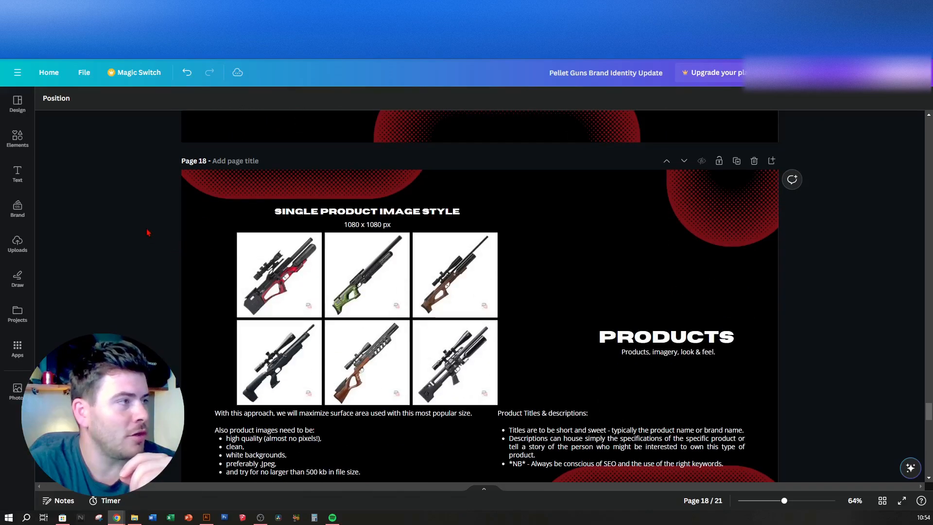
{"action": "middle_click", "coordinate": [147, 248]}
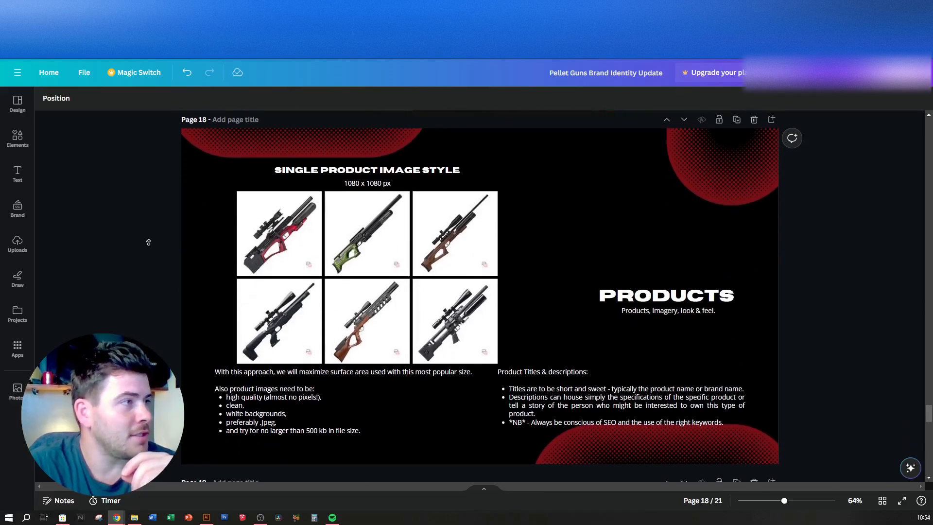
{"action": "middle_click", "coordinate": [148, 241]}
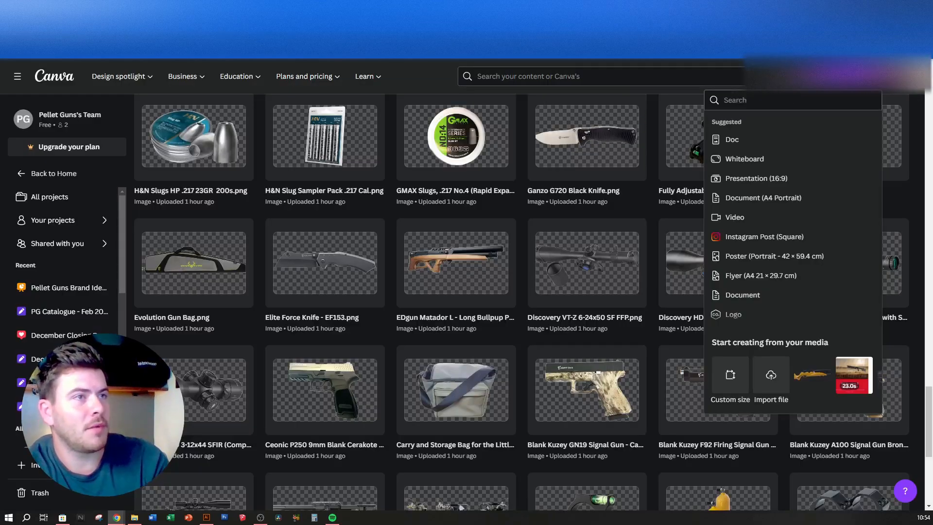
Step: Create a square Instagram Post design, and add the rifle image found by searching the uploads for "edgun"
{"action": "key", "text": "Escape"}
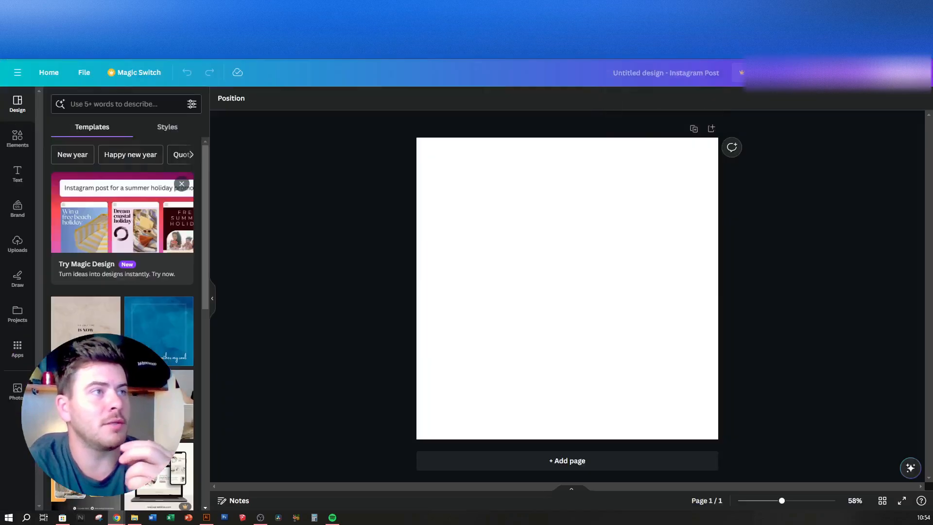
{"action": "left_click", "coordinate": [18, 241]}
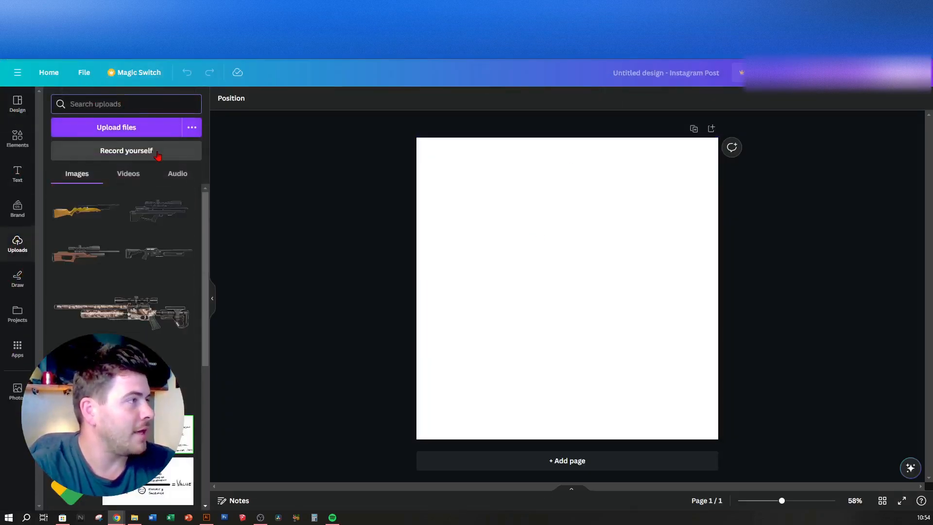
{"action": "type", "text": "edgun"}
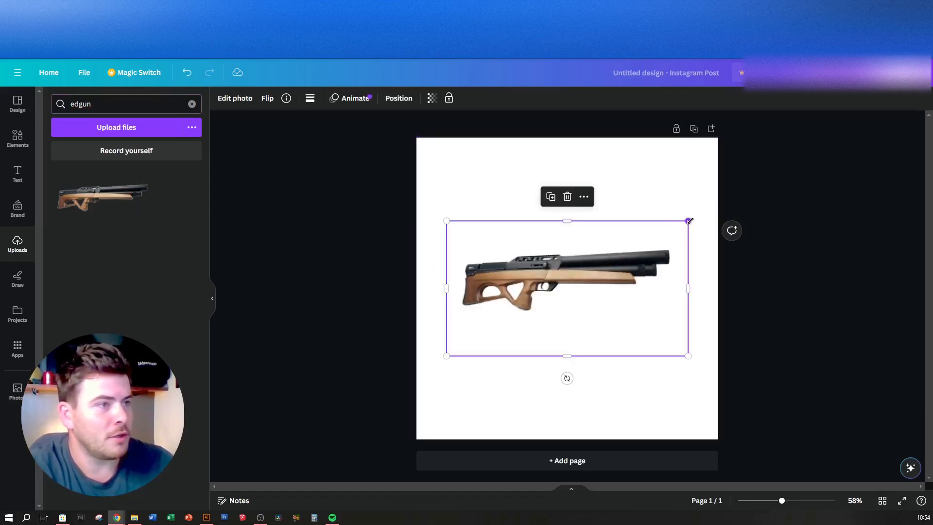
Step: Enlarge the rifle image to span the full width of the square page
{"action": "left_click_drag", "start_coordinate": [689, 221], "coordinate": [717, 201]}
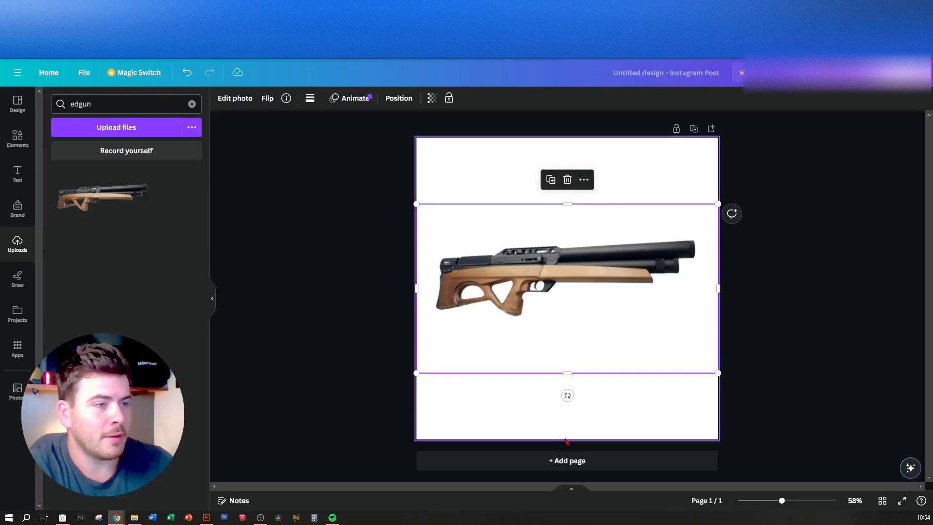
{"action": "left_click", "coordinate": [771, 182]}
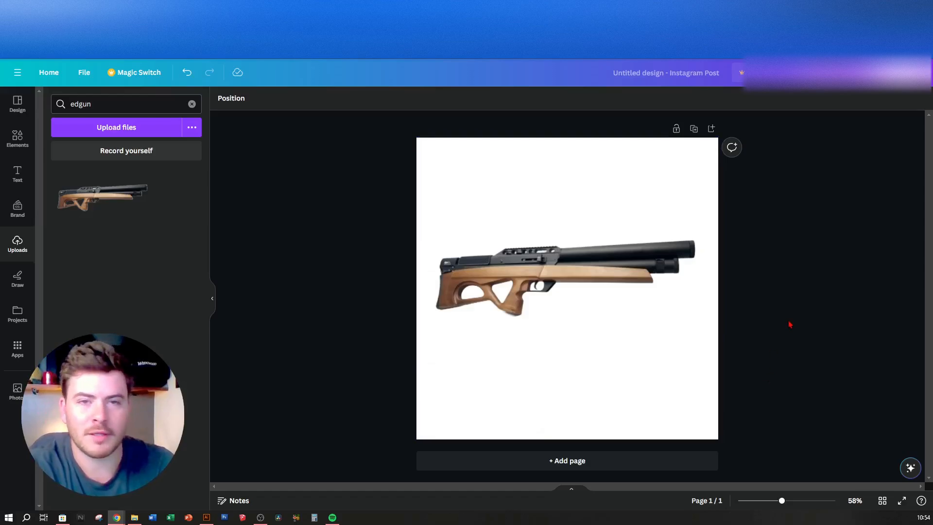
Step: Crop the empty space above and below the rifle and centre the image vertically on the square page
{"action": "left_click", "coordinate": [635, 268]}
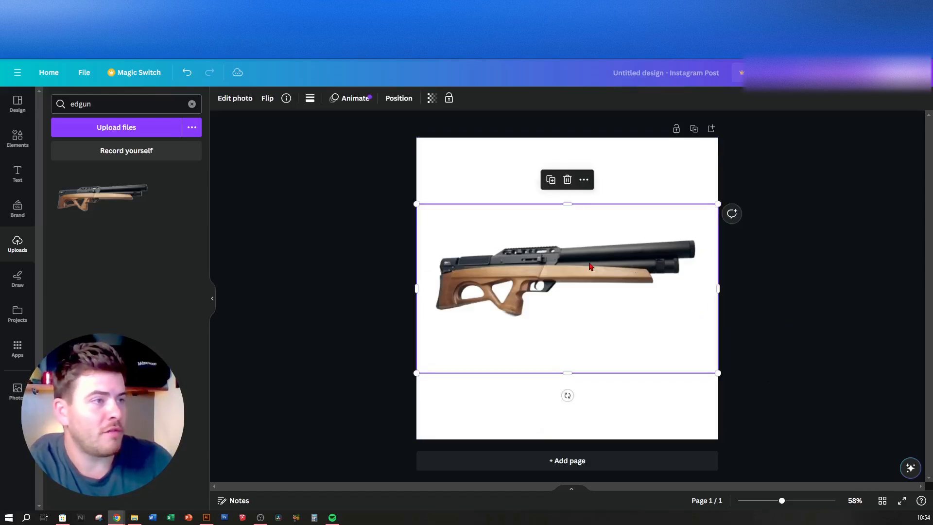
{"action": "left_click_drag", "start_coordinate": [568, 374], "coordinate": [567, 323]}
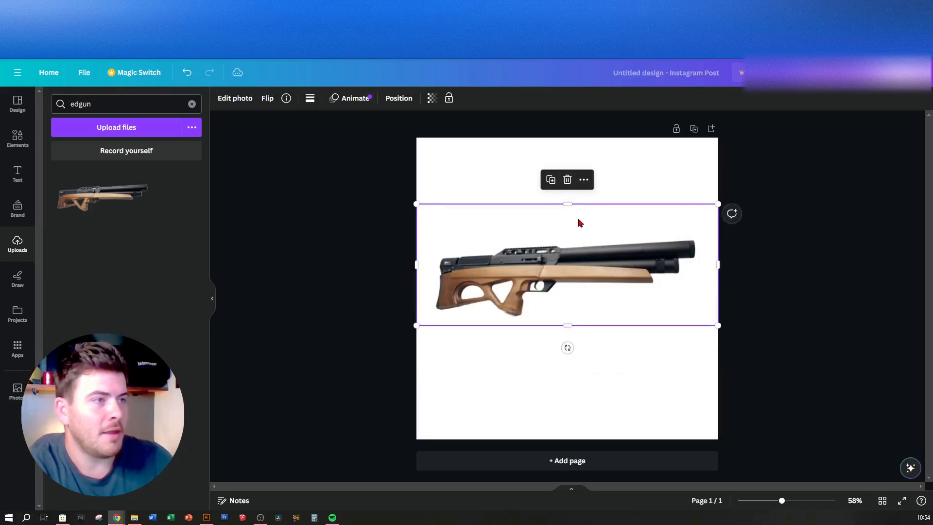
{"action": "left_click_drag", "start_coordinate": [568, 204], "coordinate": [567, 229]}
{"action": "left_click_drag", "start_coordinate": [601, 261], "coordinate": [602, 268]}
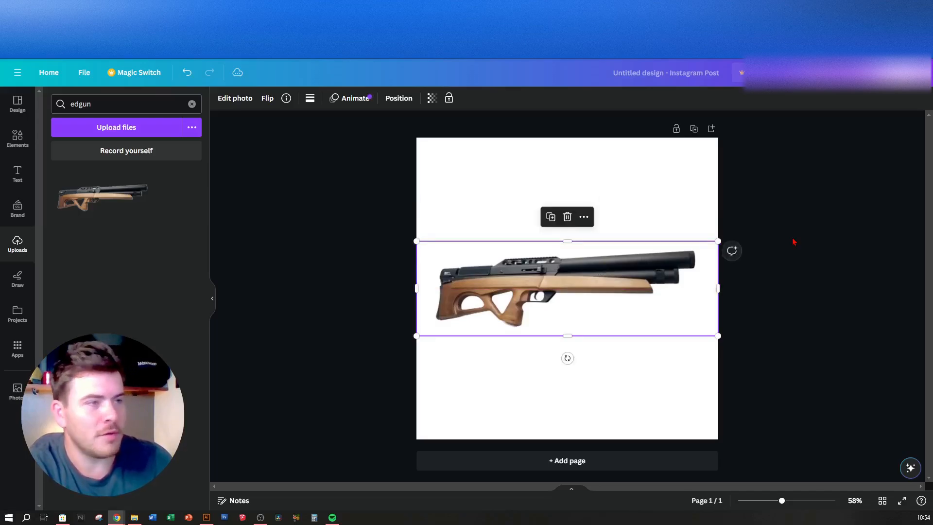
{"action": "left_click", "coordinate": [792, 246]}
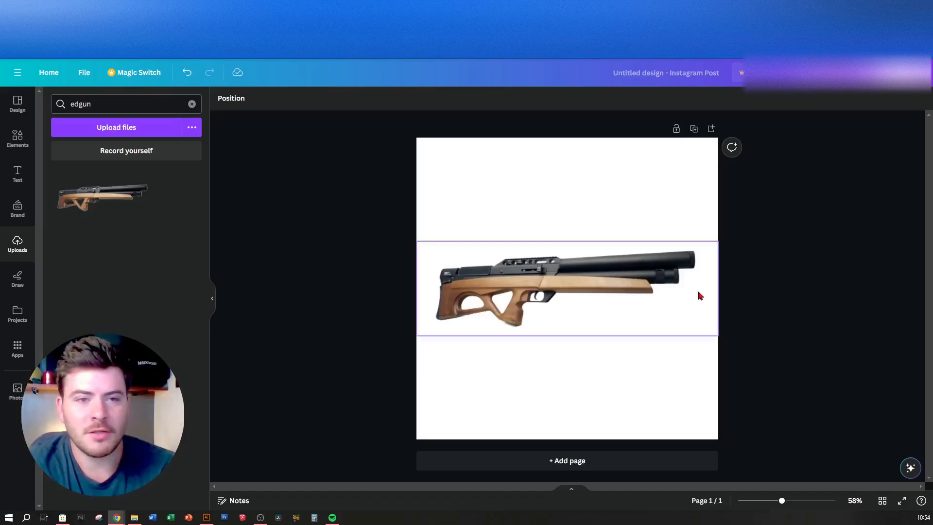
Step: Download the square design as a JPG file
{"action": "left_click", "coordinate": [906, 72]}
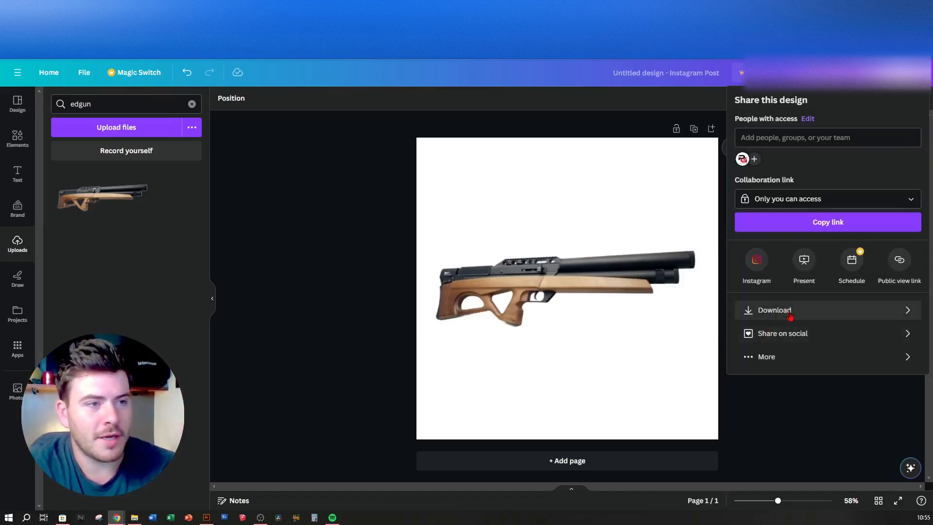
{"action": "left_click", "coordinate": [814, 314]}
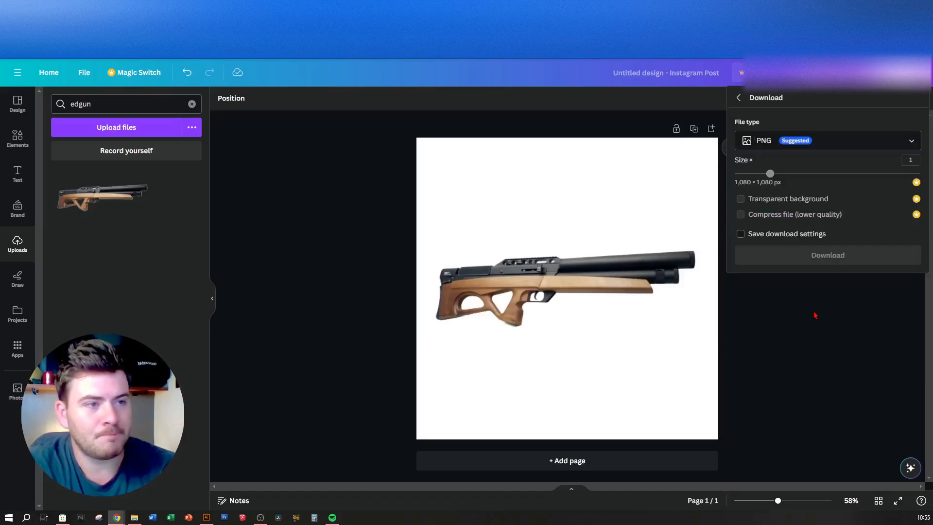
{"action": "left_click", "coordinate": [809, 141]}
{"action": "left_click", "coordinate": [798, 163]}
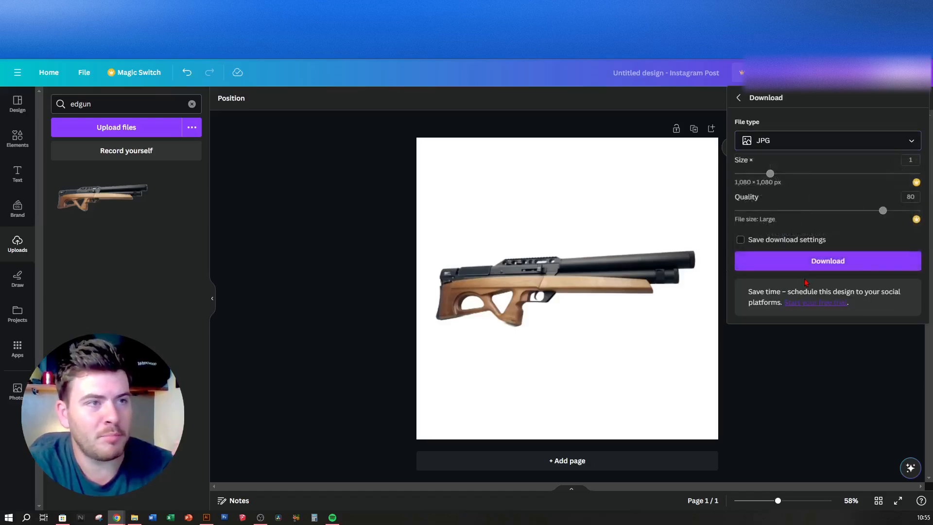
{"action": "left_click", "coordinate": [853, 267]}
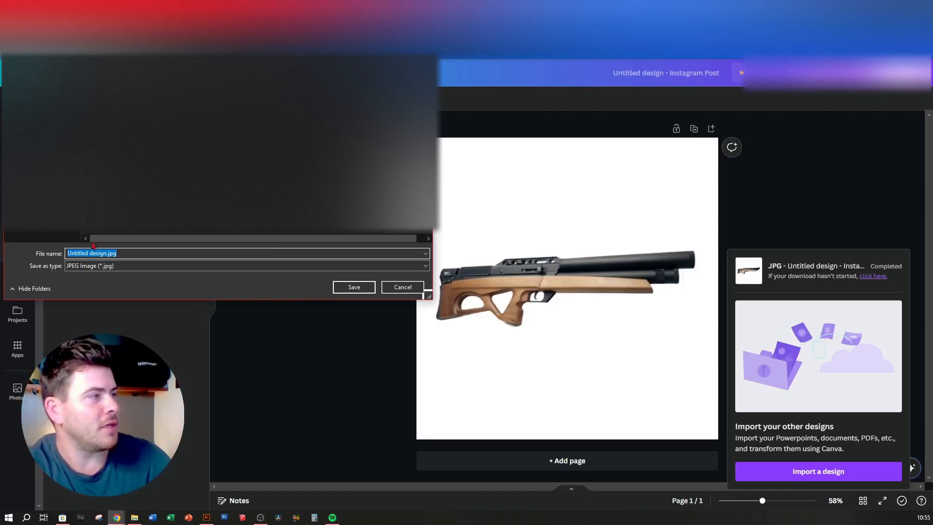
Step: Save the downloaded image as "EDgun Matador L - Long Bullpup PCP Air Rifle 5.5mm.jpg"
{"action": "left_click", "coordinate": [97, 253]}
{"action": "left_click_drag", "start_coordinate": [104, 254], "coordinate": [34, 264]}
{"action": "type", "text": "n"}
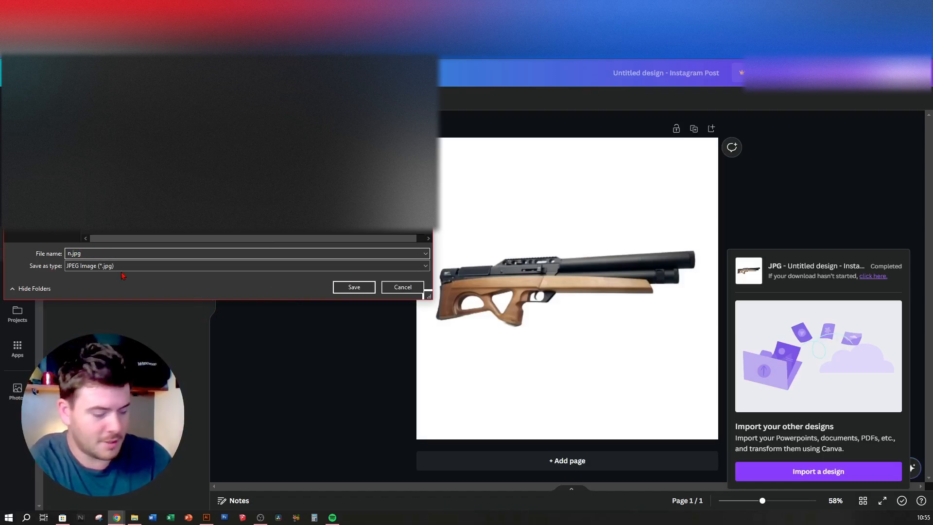
{"action": "key", "text": "BackSpace"}
{"action": "type", "text": "EDgun Matador L - Long Bullpup PCP Air Rifle 5.5mm"}
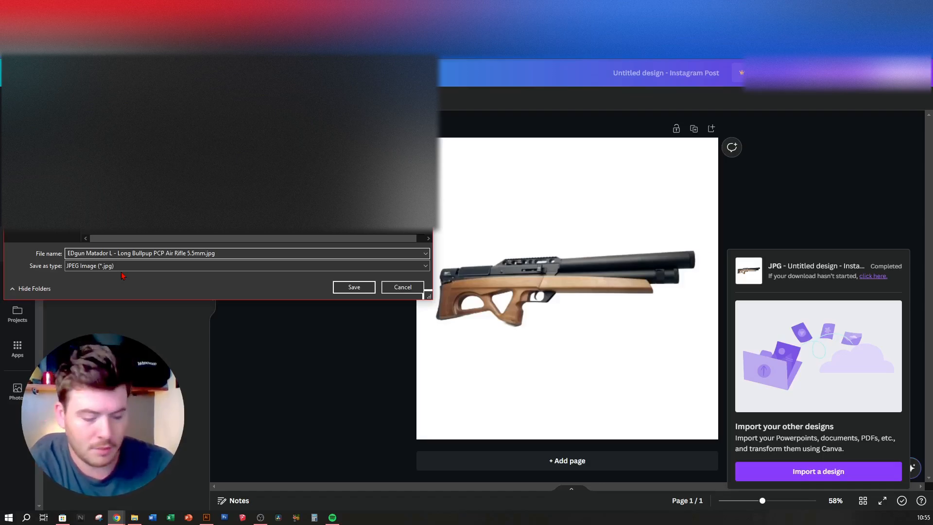
{"action": "key", "text": "Return"}
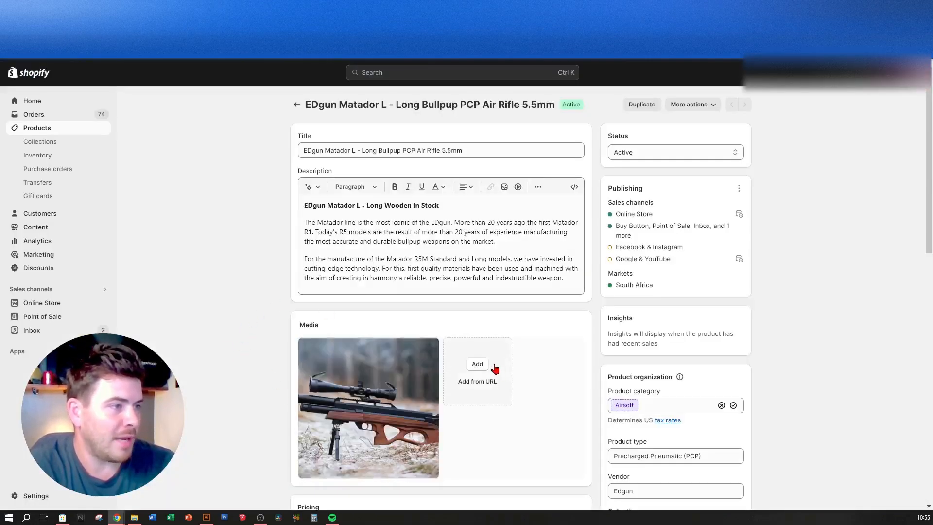
Step: In the Shopify product page, upload the EDgun Matador L JPG to the media and make it the first image
{"action": "left_click", "coordinate": [478, 364]}
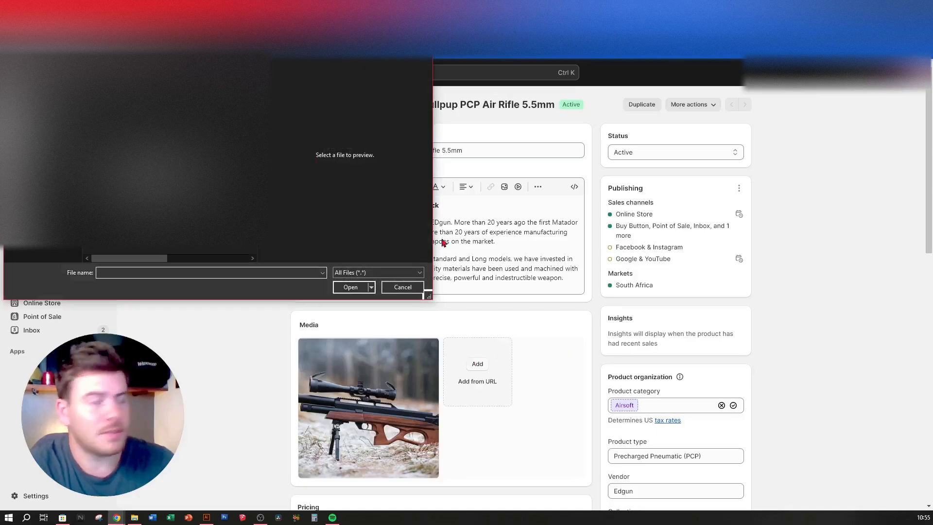
{"action": "left_click", "coordinate": [187, 90]}
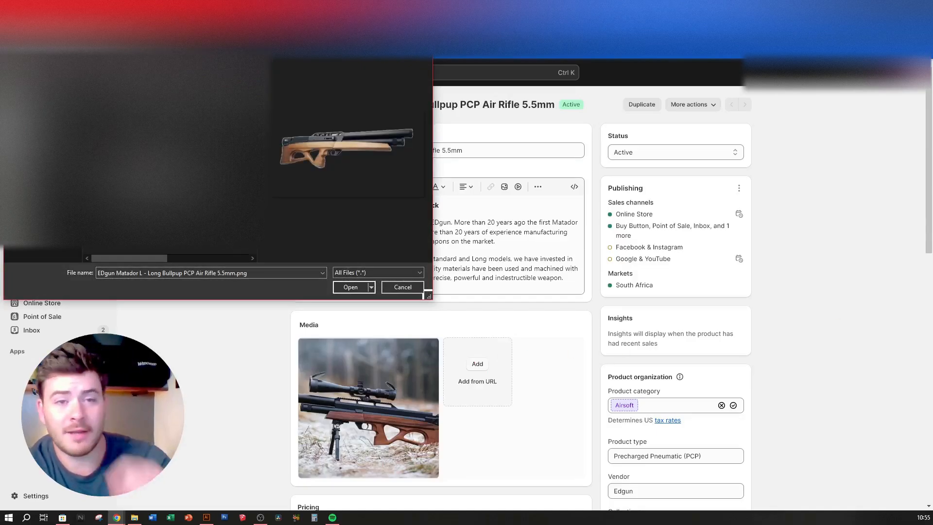
{"action": "left_click", "coordinate": [186, 100]}
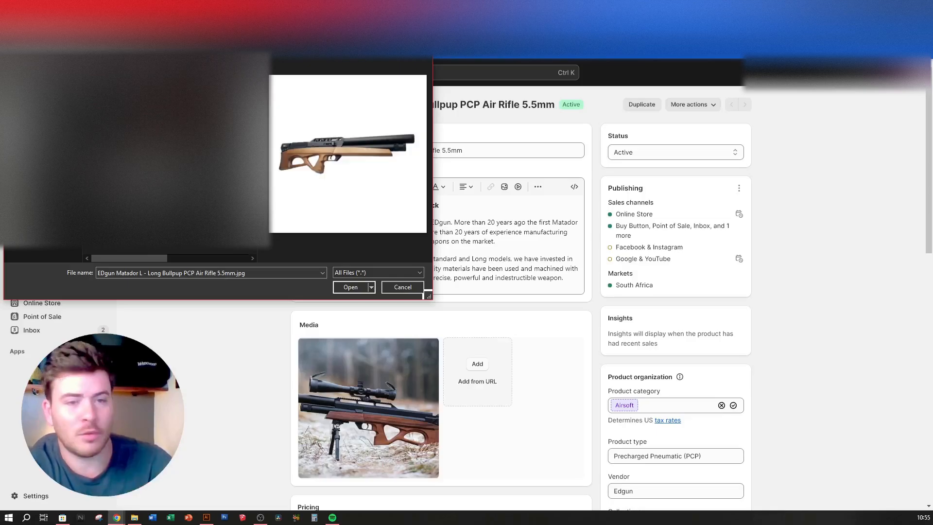
{"action": "key", "text": "Return"}
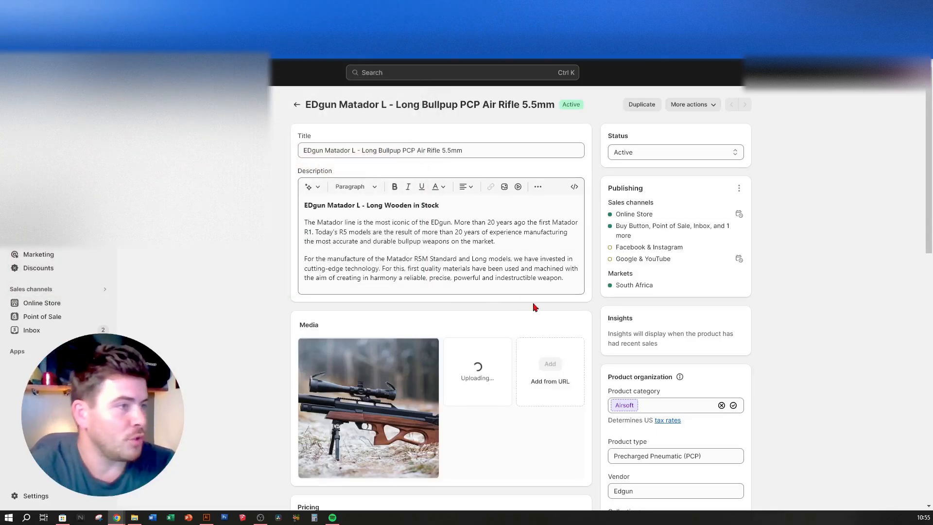
{"action": "scroll", "coordinate": [594, 317], "scroll_direction": "down", "scroll_amount": 6}
{"action": "scroll", "coordinate": [594, 311], "scroll_direction": "up", "scroll_amount": 6}
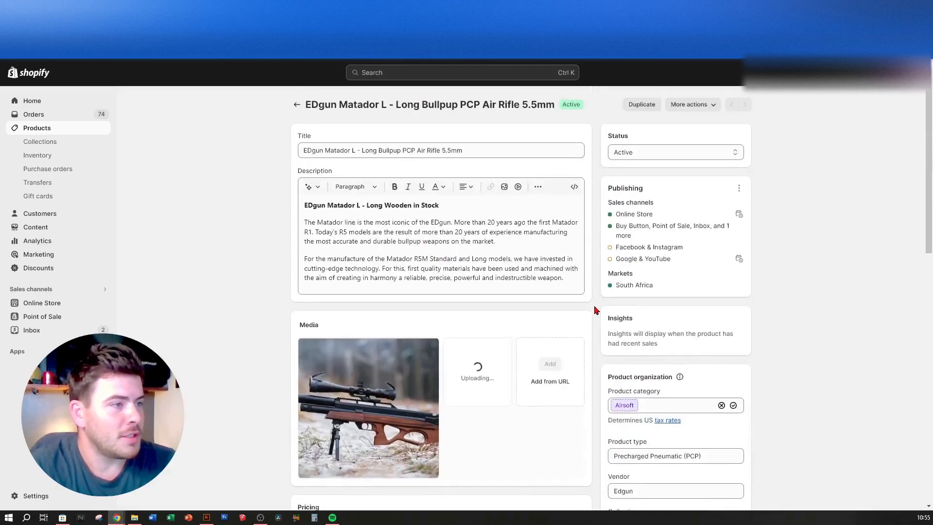
{"action": "left_click_drag", "start_coordinate": [477, 375], "coordinate": [334, 418]}
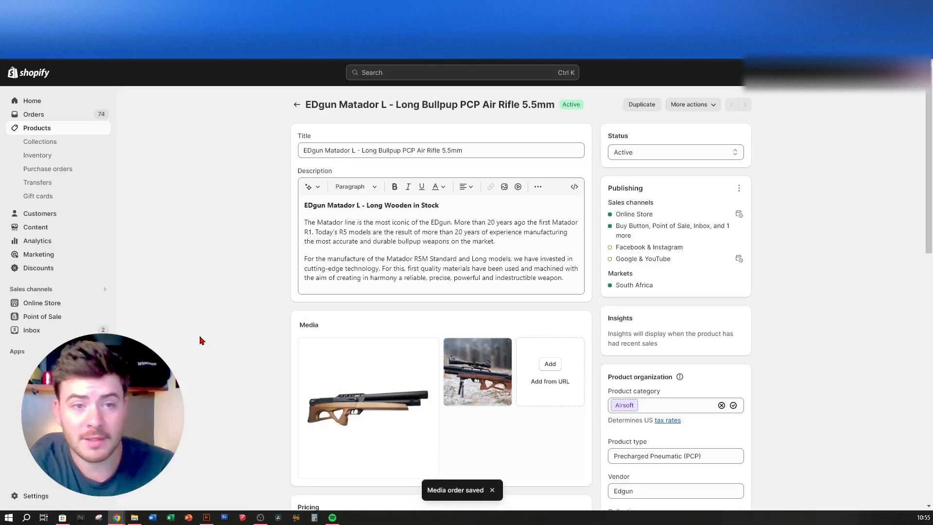
Step: Switch to the storefront's 0.22 (5.5mm) Air Rifle collection, reload it, and check the EDgun Matador L image among the other products
{"action": "left_click", "coordinate": [428, 7]}
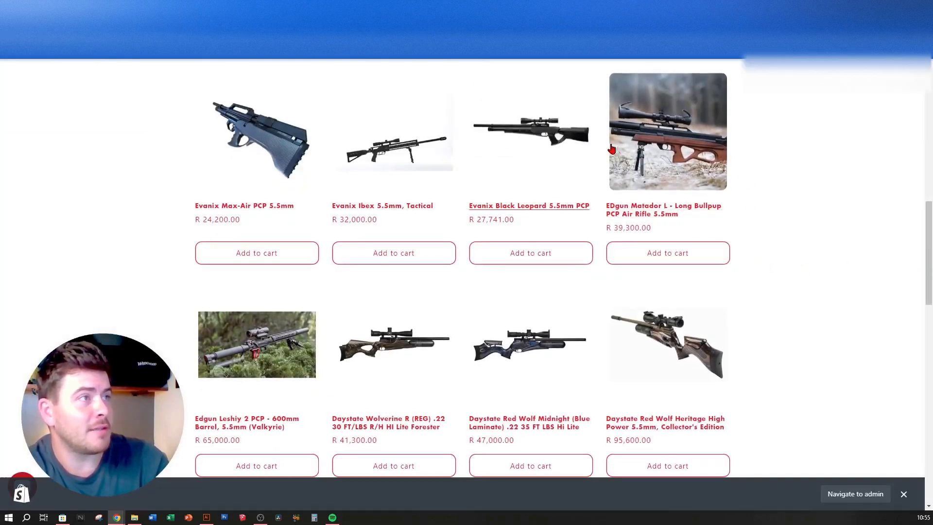
{"action": "key", "text": "F5"}
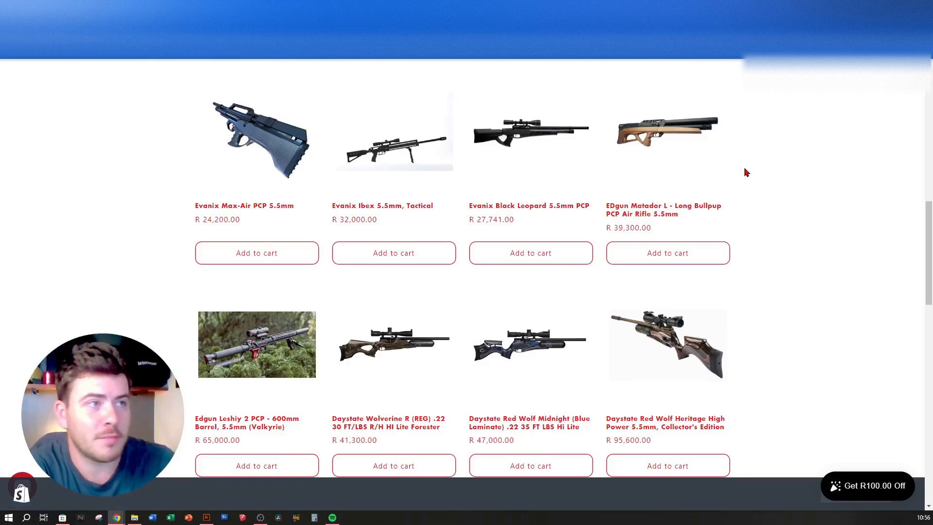
{"action": "scroll", "coordinate": [786, 221], "scroll_direction": "up", "scroll_amount": 1}
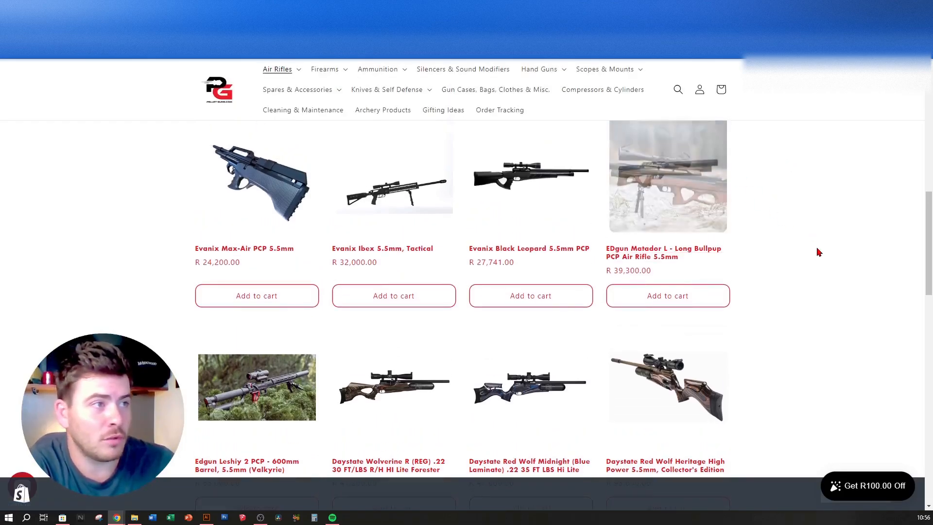
{"action": "scroll", "coordinate": [819, 249], "scroll_direction": "up", "scroll_amount": 8}
{"action": "scroll", "coordinate": [824, 224], "scroll_direction": "up", "scroll_amount": 3}
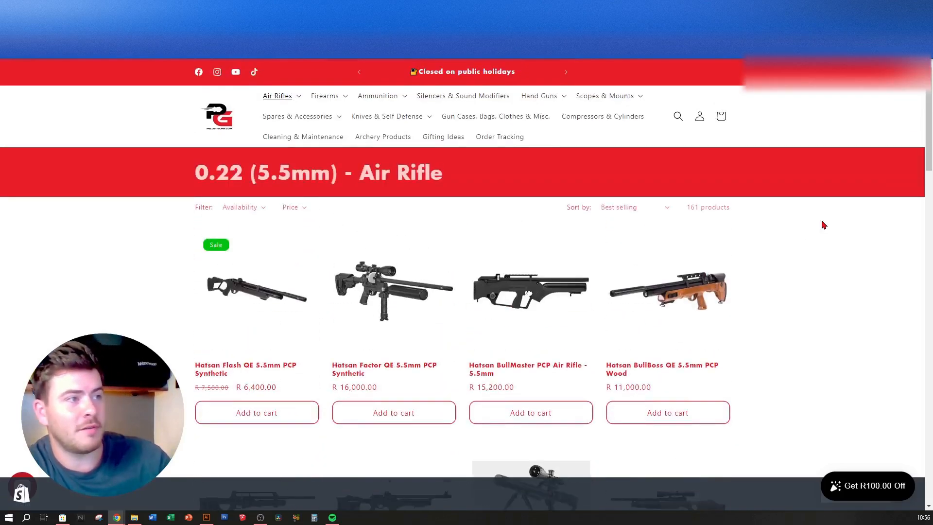
{"action": "scroll", "coordinate": [823, 223], "scroll_direction": "down", "scroll_amount": 10}
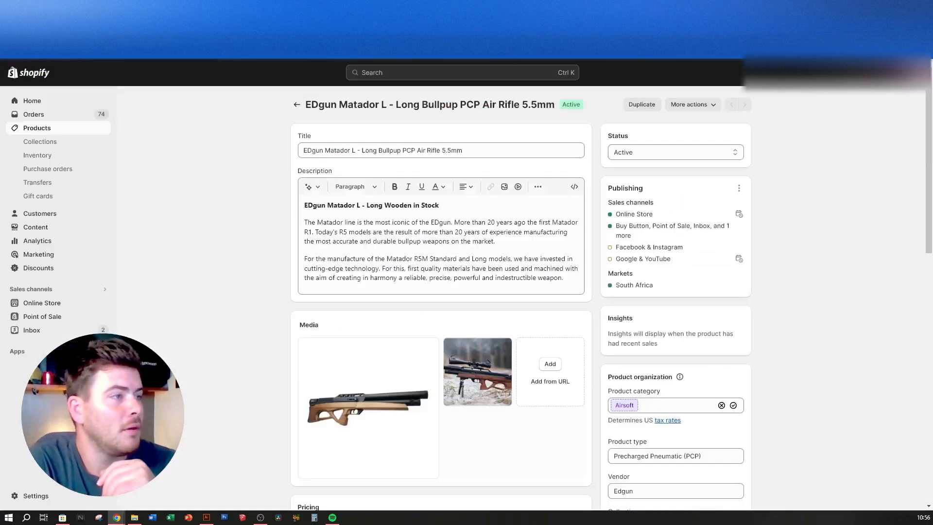
Step: Back in the Shopify product page, clear the Airsoft product category and search the categories for "pellet" and "air rif"
{"action": "scroll", "coordinate": [790, 245], "scroll_direction": "down", "scroll_amount": 5}
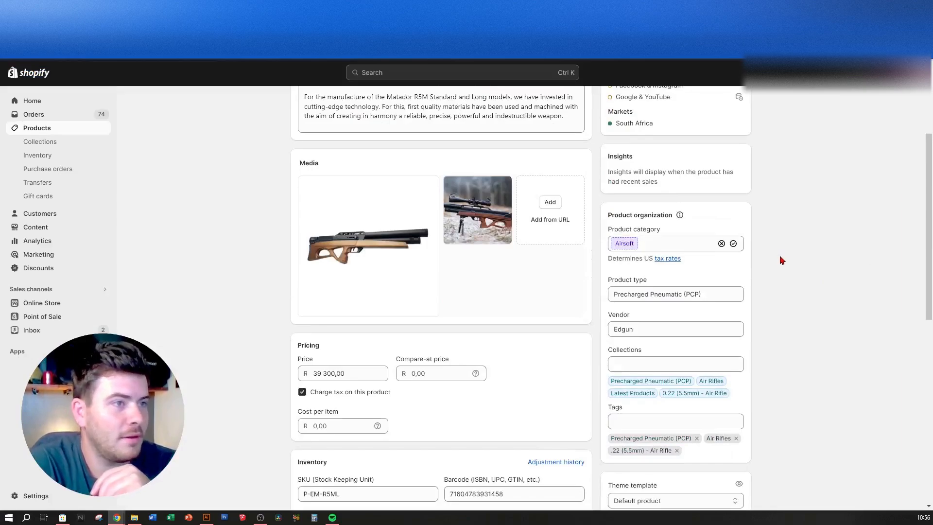
{"action": "scroll", "coordinate": [767, 206], "scroll_direction": "down", "scroll_amount": 1}
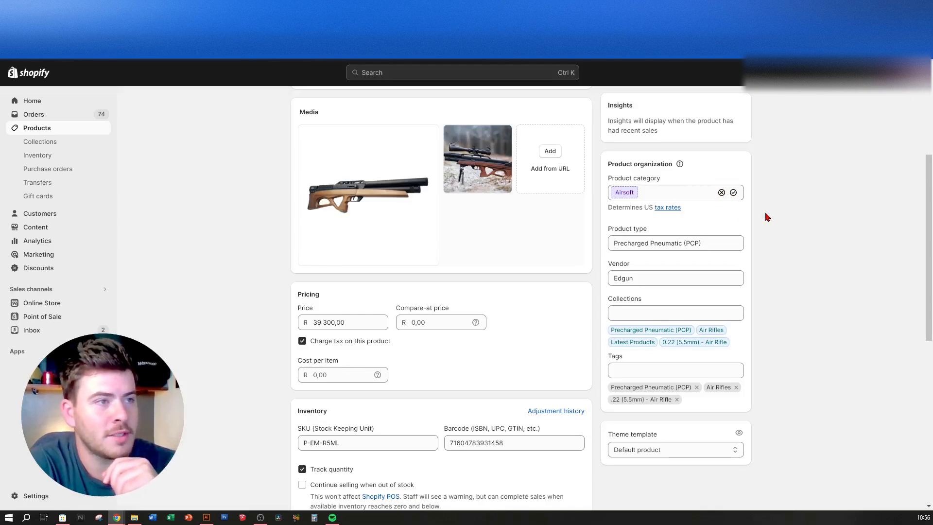
{"action": "scroll", "coordinate": [706, 255], "scroll_direction": "up", "scroll_amount": 1}
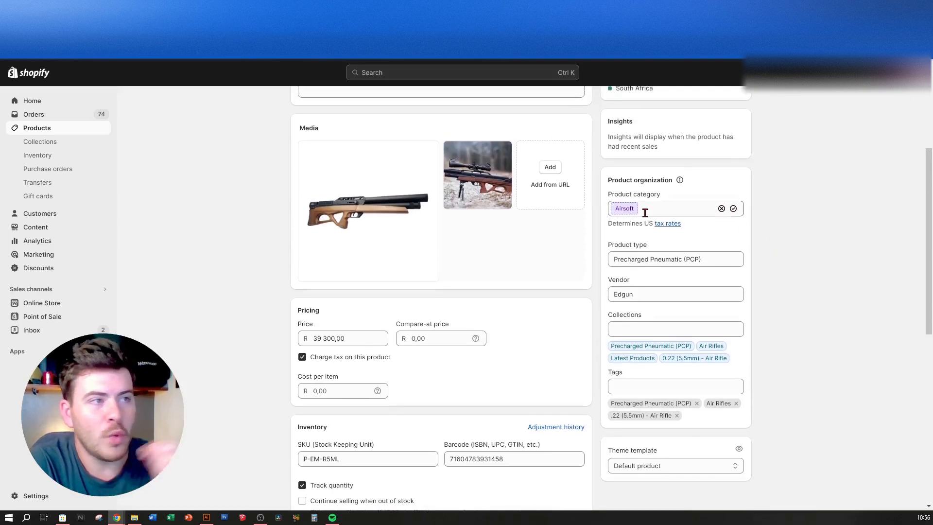
{"action": "left_click", "coordinate": [721, 208]}
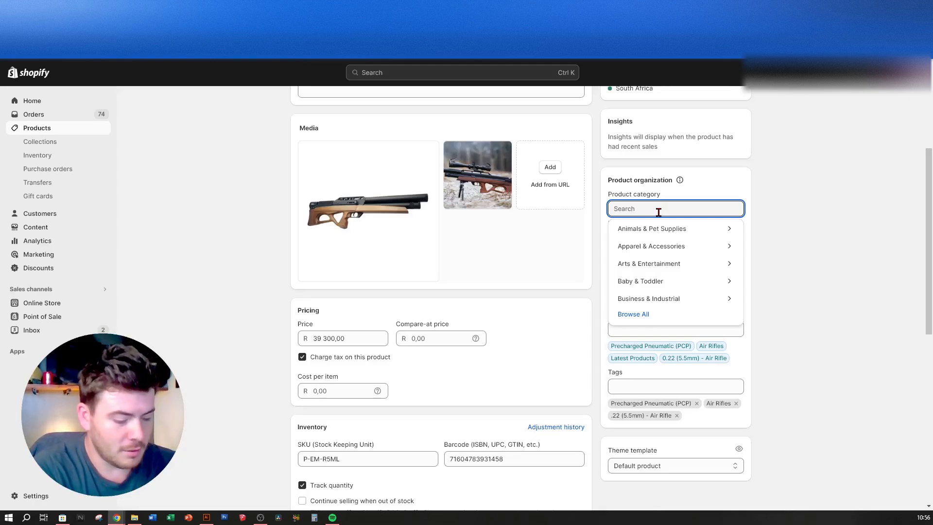
{"action": "type", "text": "pe"}
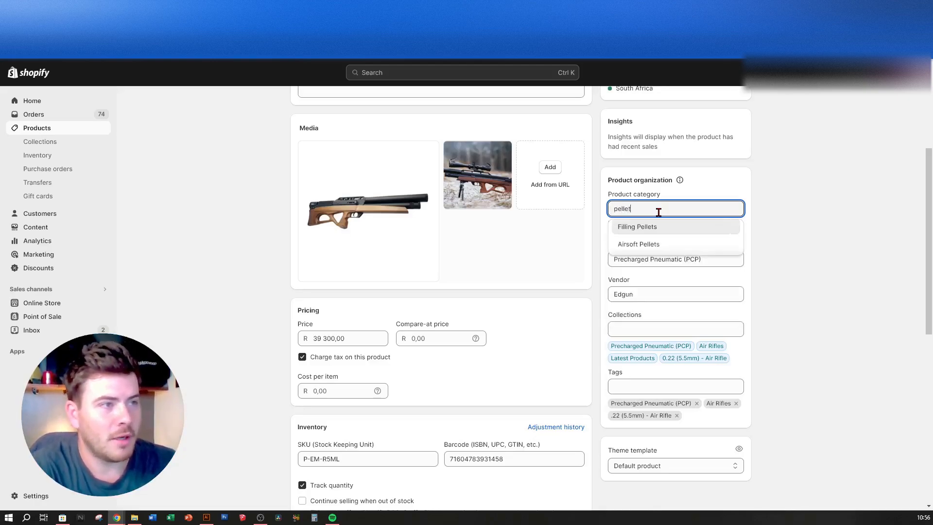
{"action": "type", "text": "llet"}
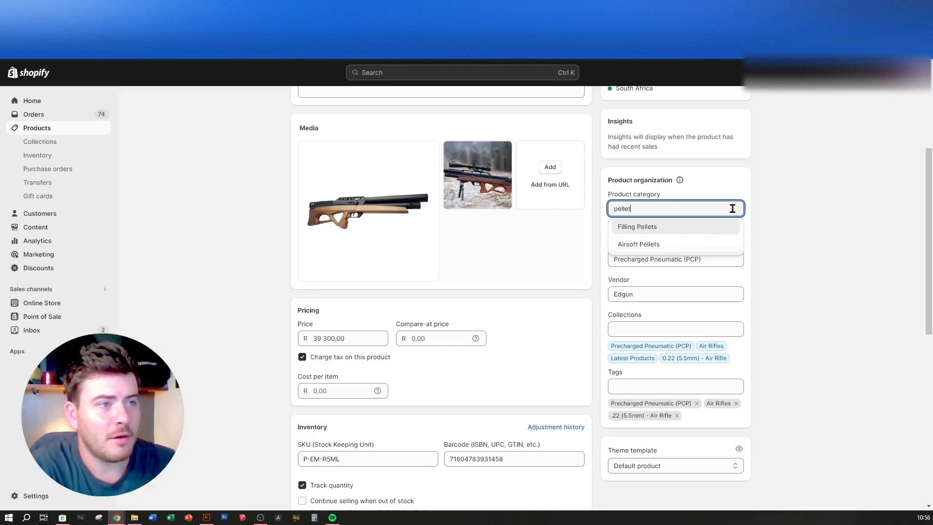
{"action": "key", "text": "ctrl+a"}
{"action": "type", "text": "air"}
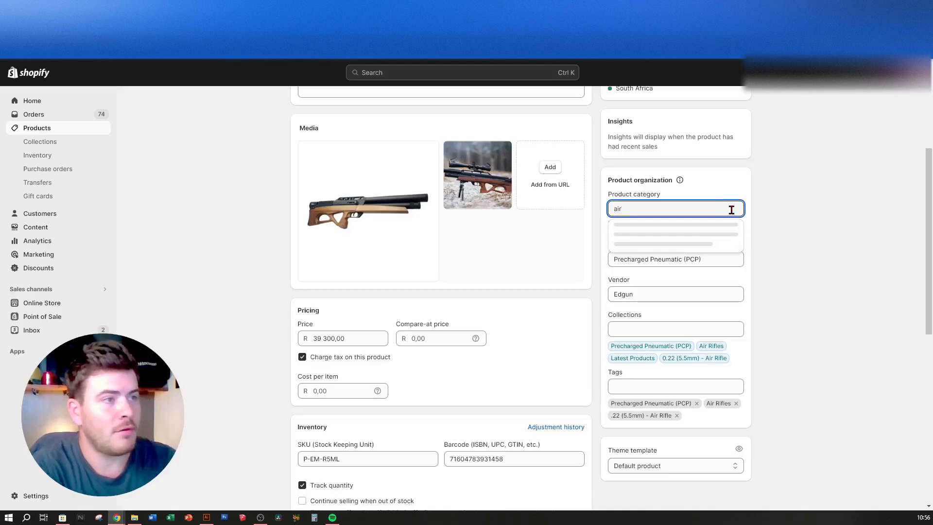
{"action": "type", "text": " rif"}
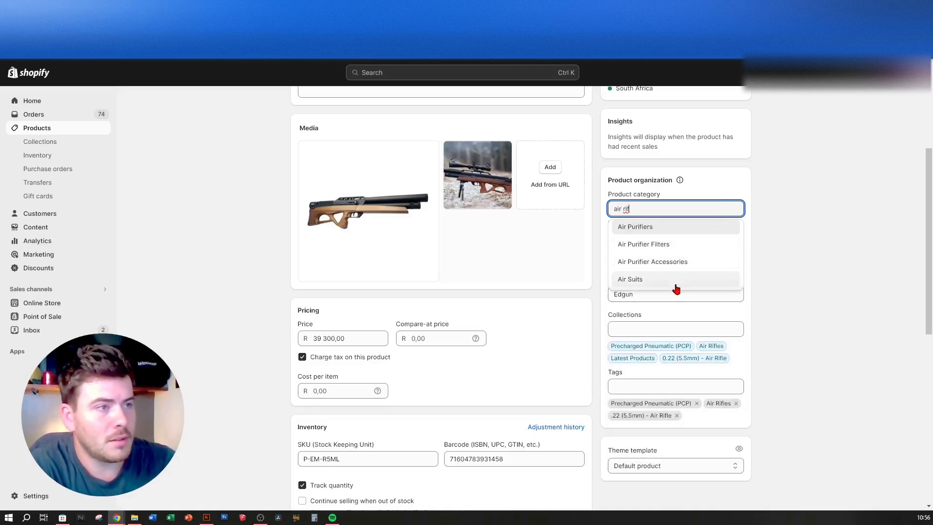
Step: Search the categories for "airgun", set the product category to Airsoft Guns, and save the product
{"action": "key", "text": "BackSpace"}
{"action": "key", "text": "BackSpace"}
{"action": "key", "text": "BackSpace"}
{"action": "key", "text": "BackSpace"}
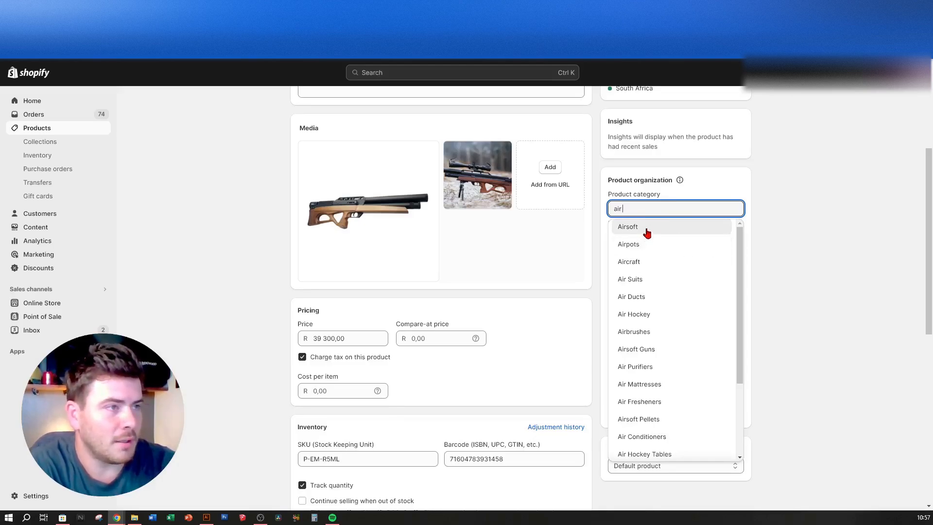
{"action": "type", "text": "gun"}
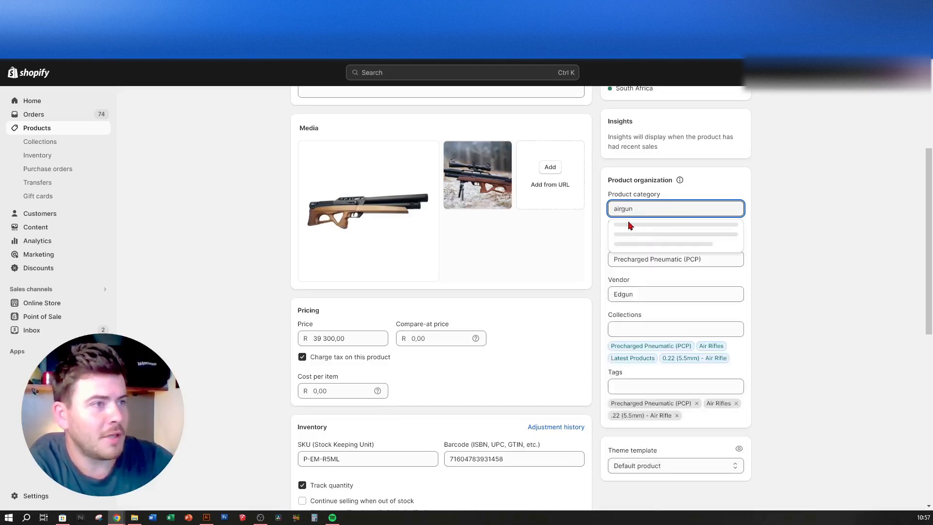
{"action": "left_click", "coordinate": [657, 227]}
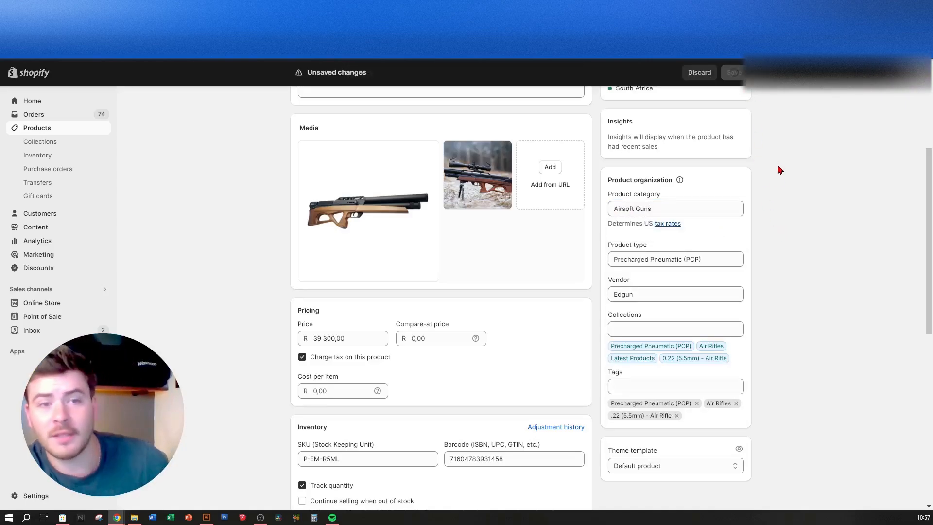
{"action": "key", "text": "ctrl+s"}
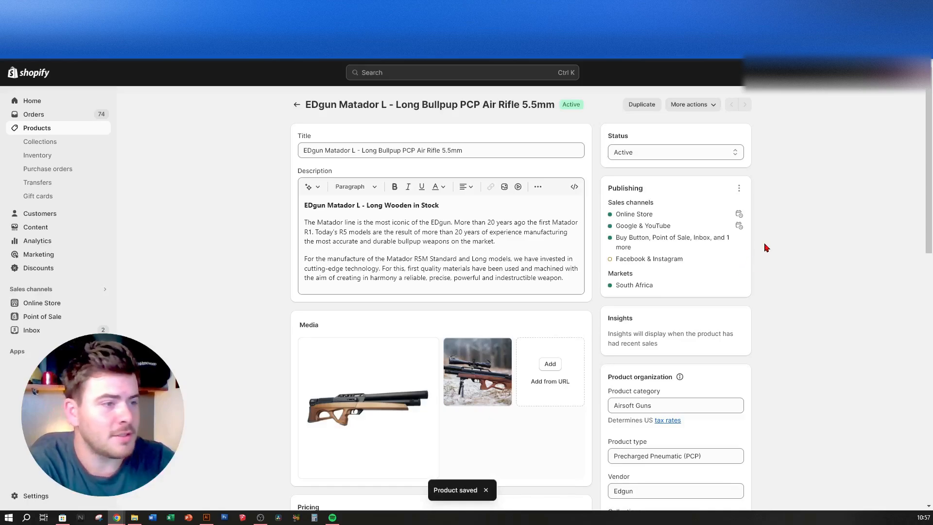
Step: Review the product's organization, tags, pricing, inventory, shipping and search engine listing sections
{"action": "scroll", "coordinate": [761, 250], "scroll_direction": "down", "scroll_amount": 3}
{"action": "scroll", "coordinate": [768, 288], "scroll_direction": "down", "scroll_amount": 3}
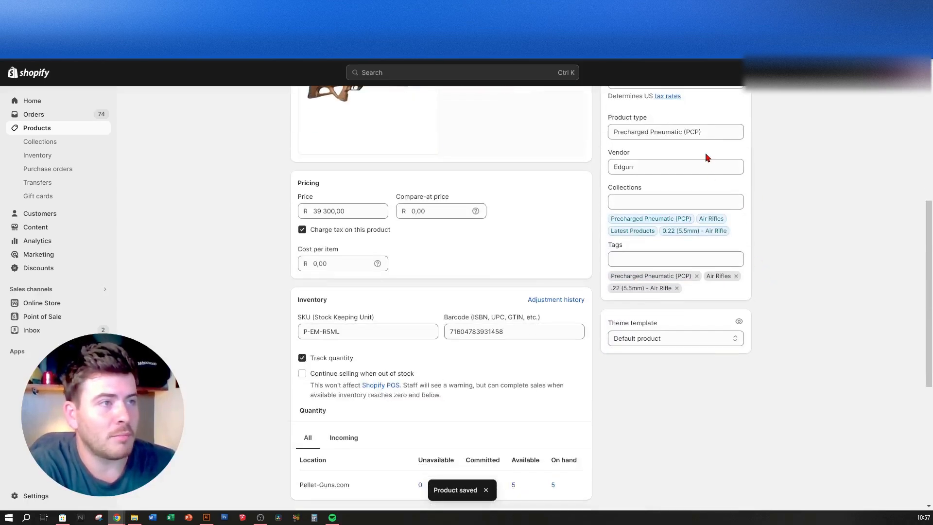
{"action": "scroll", "coordinate": [769, 228], "scroll_direction": "up", "scroll_amount": 3}
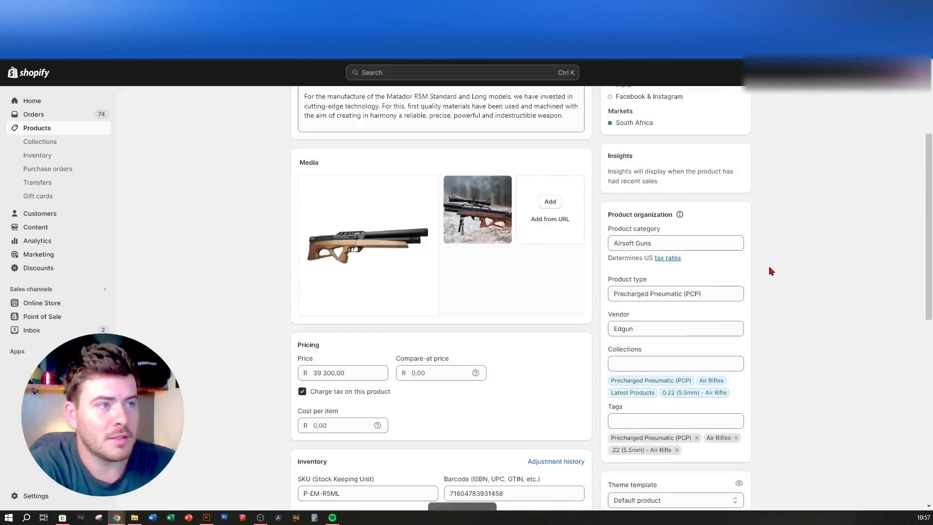
{"action": "scroll", "coordinate": [773, 298], "scroll_direction": "down", "scroll_amount": 1}
{"action": "middle_click", "coordinate": [772, 299]}
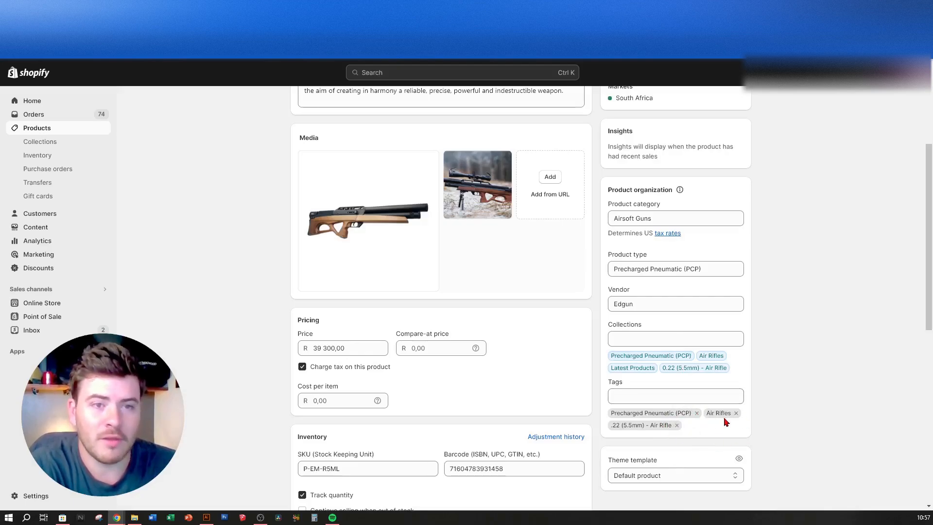
{"action": "scroll", "coordinate": [796, 350], "scroll_direction": "down", "scroll_amount": 3}
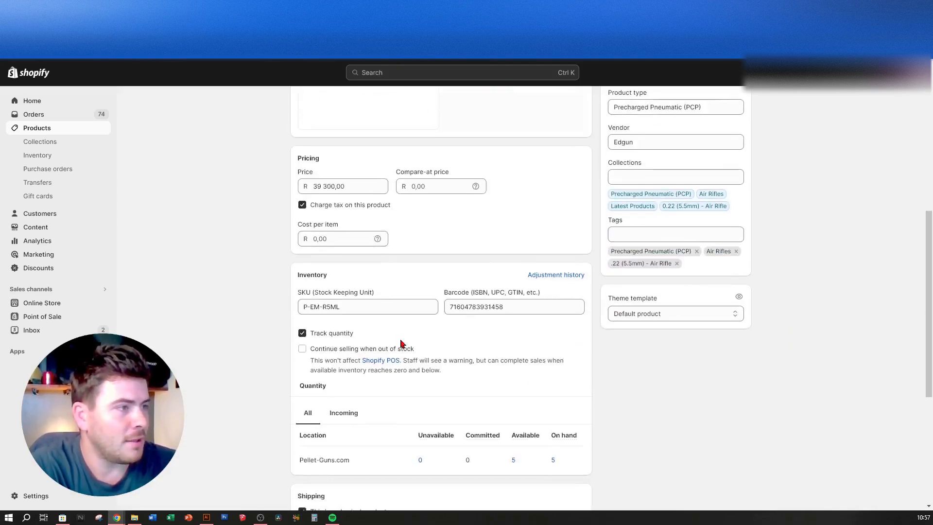
{"action": "scroll", "coordinate": [292, 308], "scroll_direction": "down", "scroll_amount": 5}
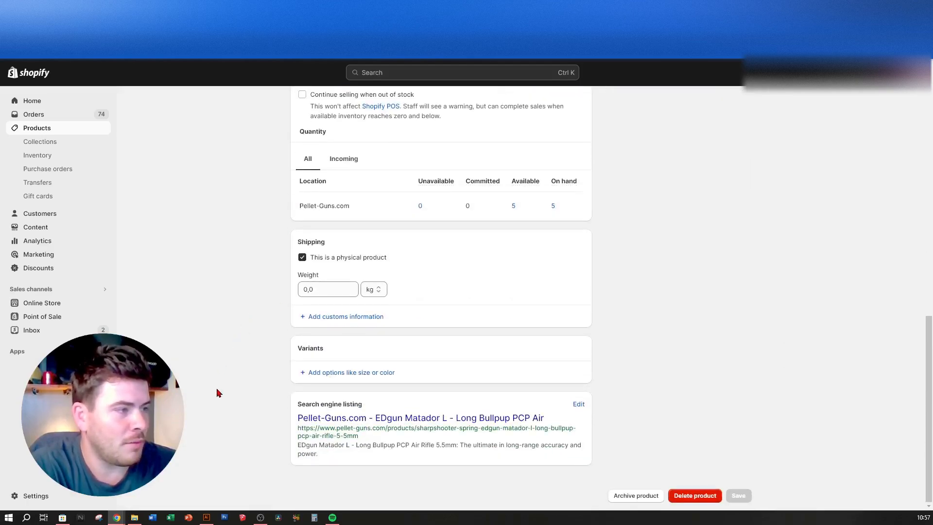
{"action": "scroll", "coordinate": [209, 388], "scroll_direction": "up", "scroll_amount": 10}
{"action": "scroll", "coordinate": [209, 387], "scroll_direction": "down", "scroll_amount": 4}
{"action": "scroll", "coordinate": [210, 392], "scroll_direction": "down", "scroll_amount": 10}
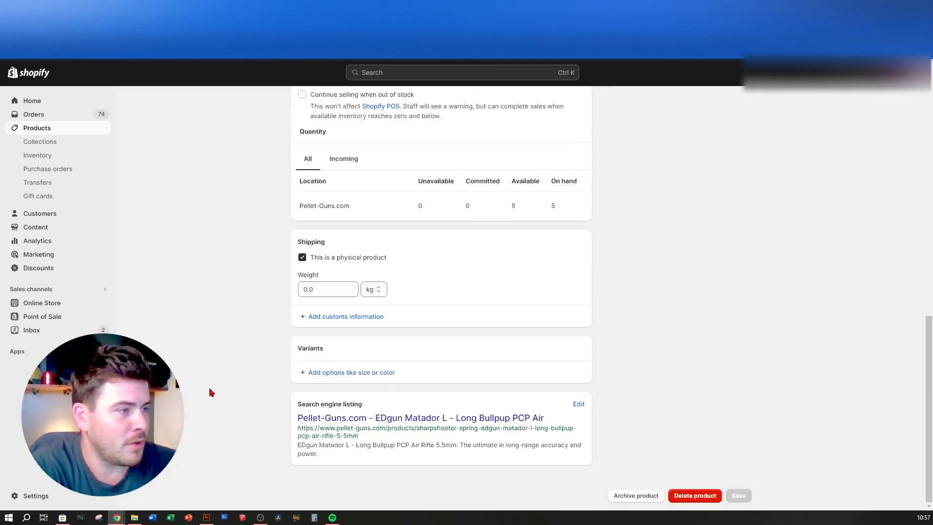
Step: Open the search engine listing for editing, copy the leading "Pellet-Guns.com - " in the page title, and remove it
{"action": "left_click", "coordinate": [583, 405]}
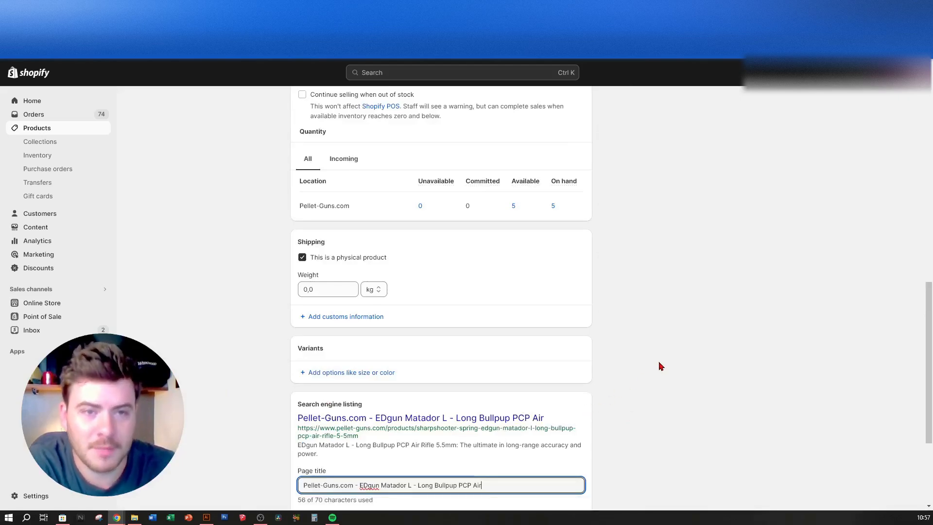
{"action": "scroll", "coordinate": [658, 360], "scroll_direction": "down", "scroll_amount": 3}
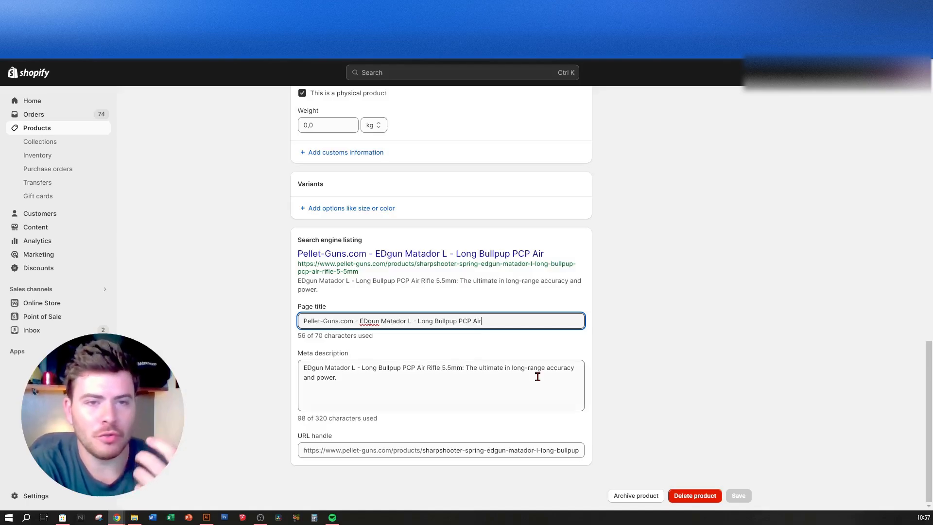
{"action": "left_click_drag", "start_coordinate": [360, 320], "coordinate": [75, 325]}
{"action": "key", "text": "ctrl+c"}
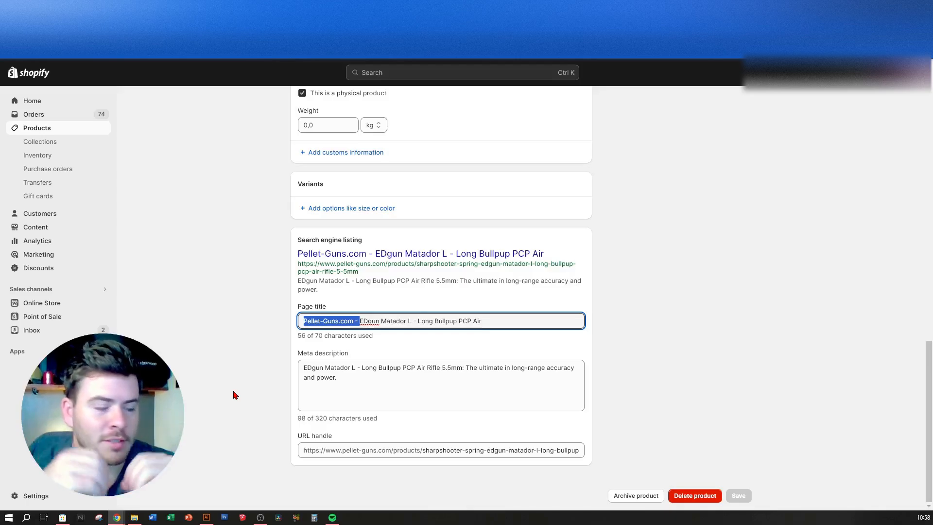
{"action": "key", "text": "BackSpace"}
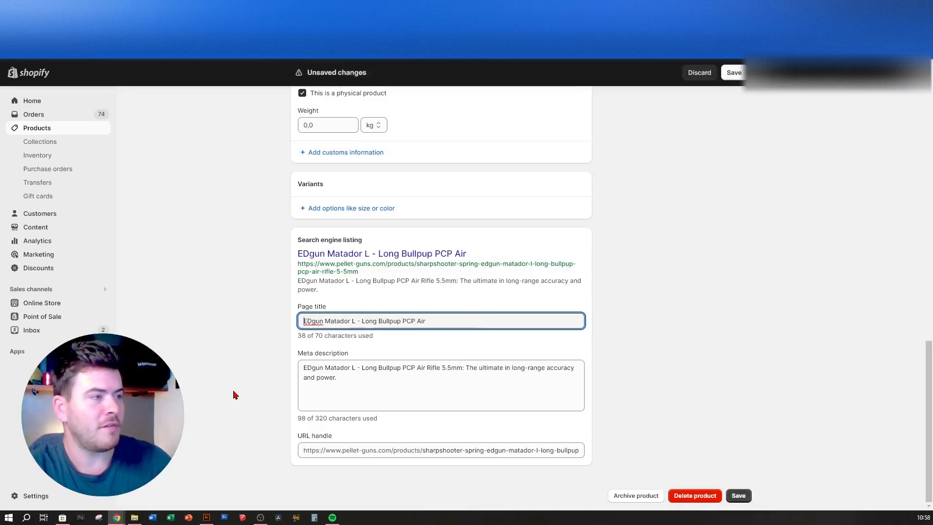
Step: Add "| by Pellet-Guns.com" at the end of the page title after "EDgun Matador L - Long Bullpup PCP Air"
{"action": "left_click", "coordinate": [488, 325]}
{"action": "type", "text": "|"}
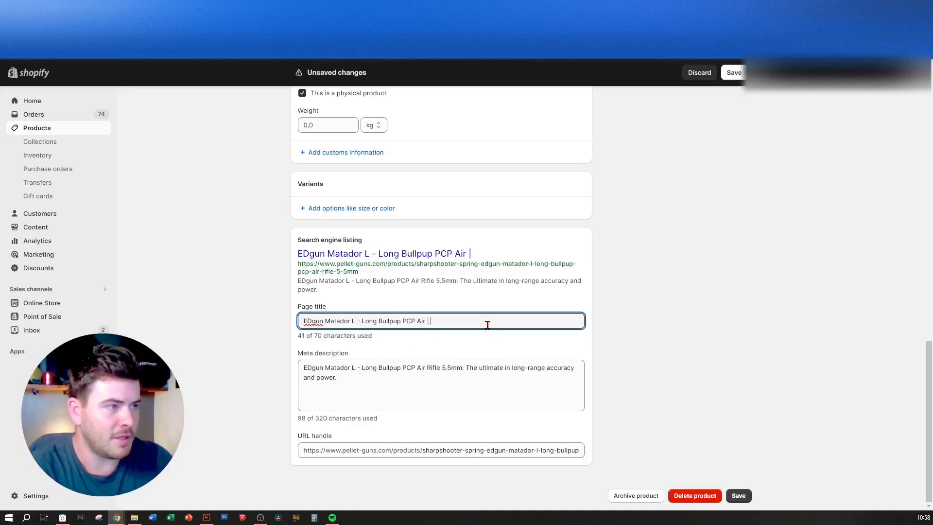
{"action": "key", "text": "ctrl+v"}
{"action": "left_click_drag", "start_coordinate": [298, 336], "coordinate": [429, 345]}
{"action": "left_click", "coordinate": [459, 320]}
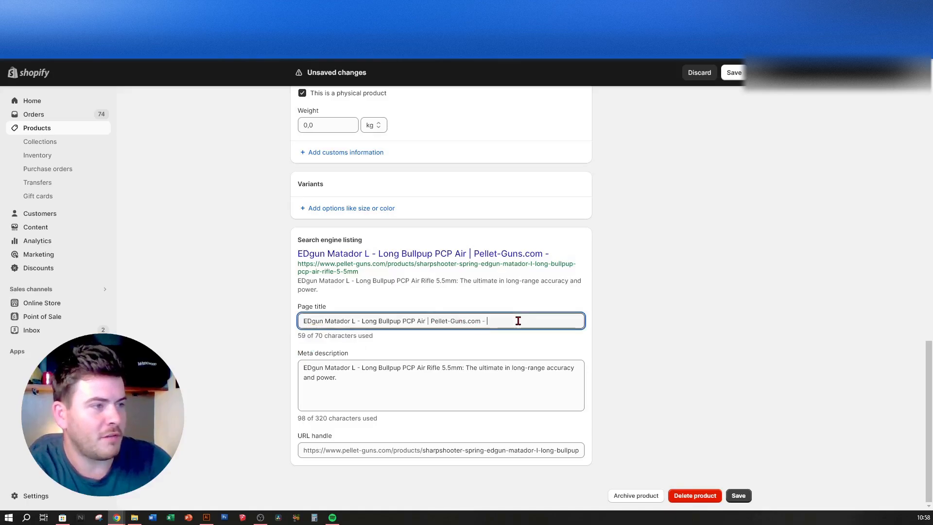
{"action": "key", "text": "BackSpace"}
{"action": "key", "text": "BackSpace"}
{"action": "key", "text": "BackSpace"}
{"action": "left_click", "coordinate": [432, 321]}
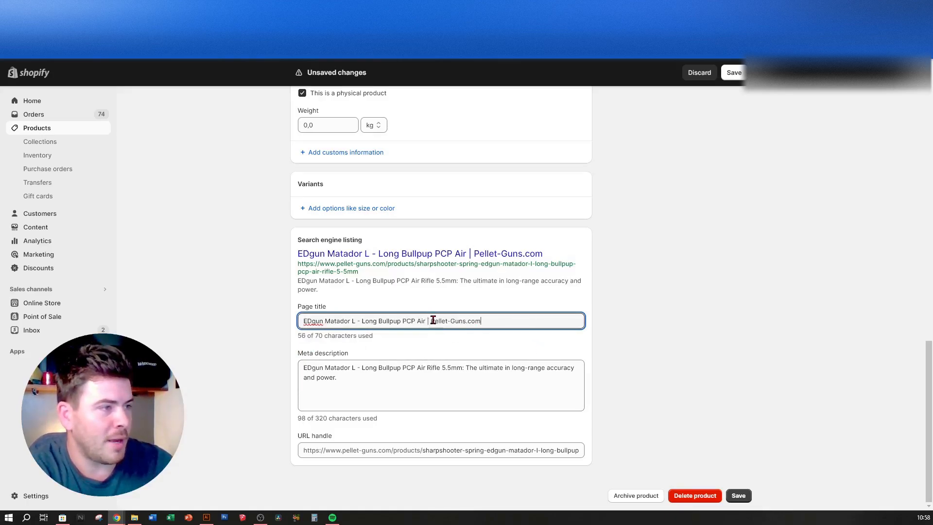
{"action": "type", "text": "by"}
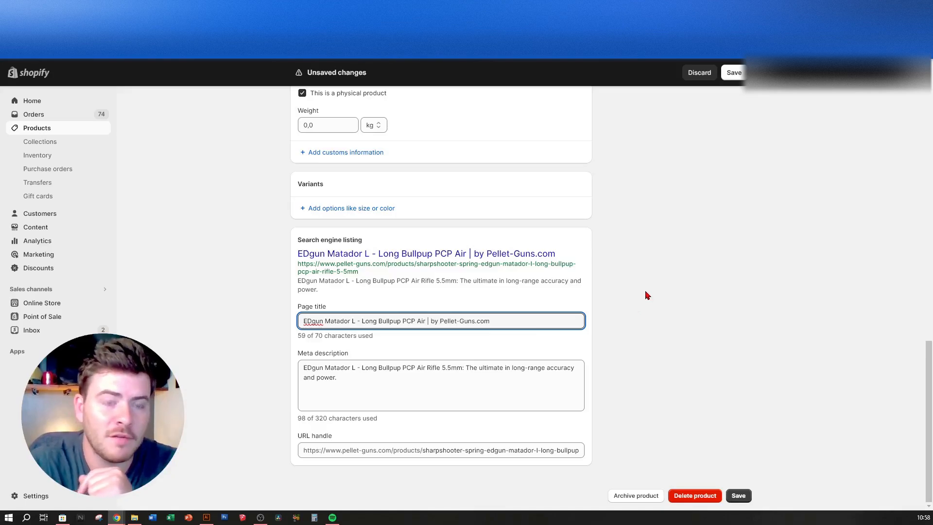
{"action": "left_click", "coordinate": [638, 306]}
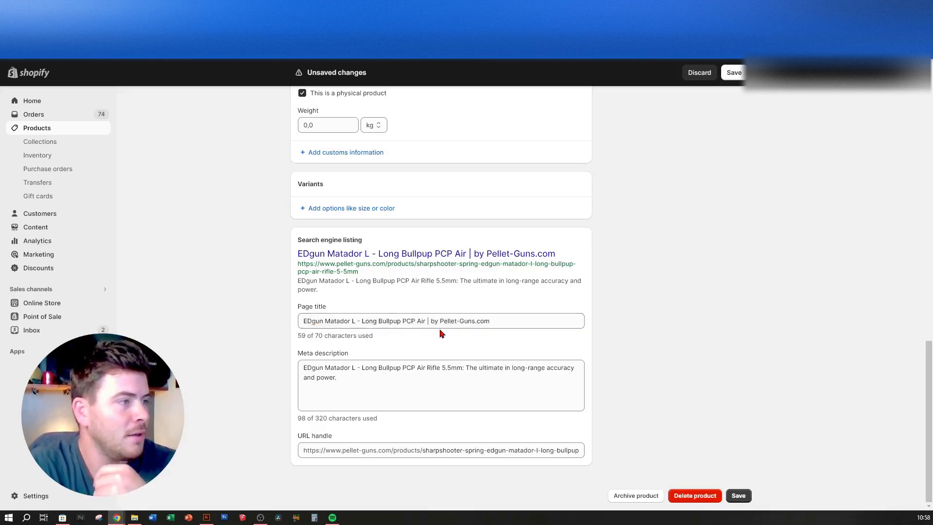
Step: Replace the meta description with a copy of the full text from the product's description
{"action": "left_click_drag", "start_coordinate": [369, 384], "coordinate": [223, 357]}
{"action": "left_click", "coordinate": [225, 357]}
{"action": "scroll", "coordinate": [229, 358], "scroll_direction": "up", "scroll_amount": 15}
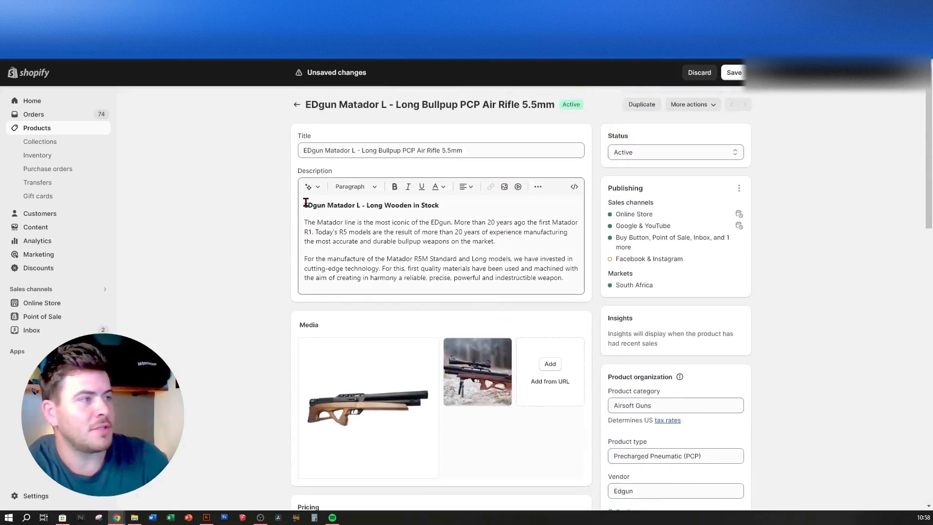
{"action": "left_click_drag", "start_coordinate": [305, 203], "coordinate": [590, 287]}
{"action": "key", "text": "ctrl+c"}
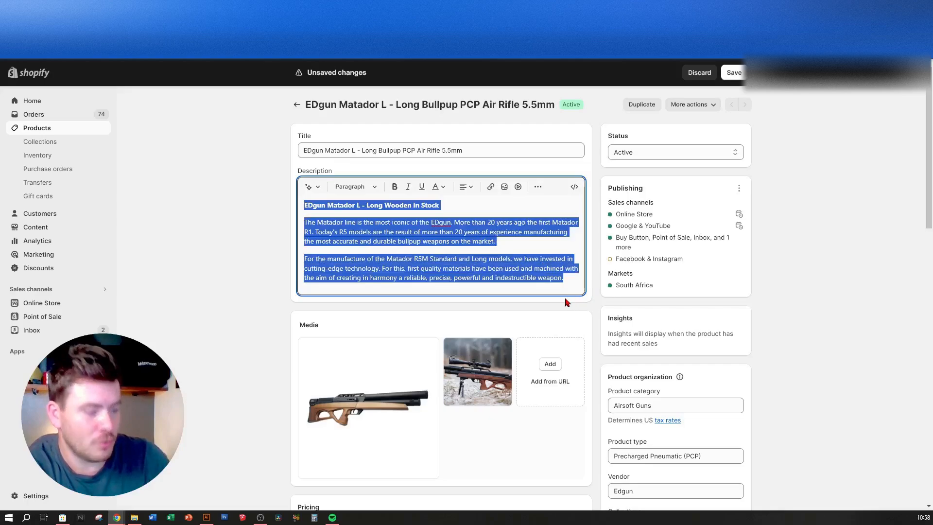
{"action": "left_click", "coordinate": [356, 222]}
{"action": "scroll", "coordinate": [251, 208], "scroll_direction": "down", "scroll_amount": 15}
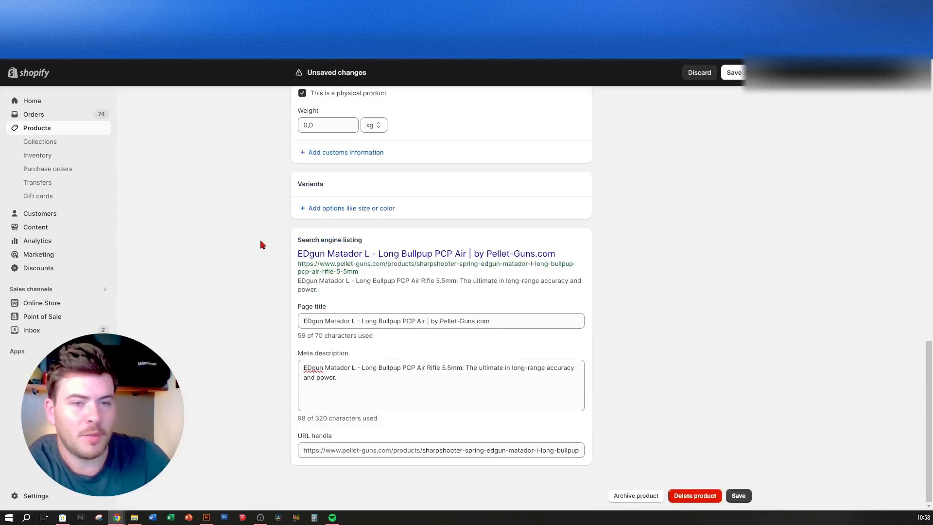
{"action": "left_click", "coordinate": [346, 378]}
{"action": "key", "text": "ctrl+a"}
{"action": "key", "text": "ctrl+v"}
{"action": "scroll", "coordinate": [621, 359], "scroll_direction": "down", "scroll_amount": 2}
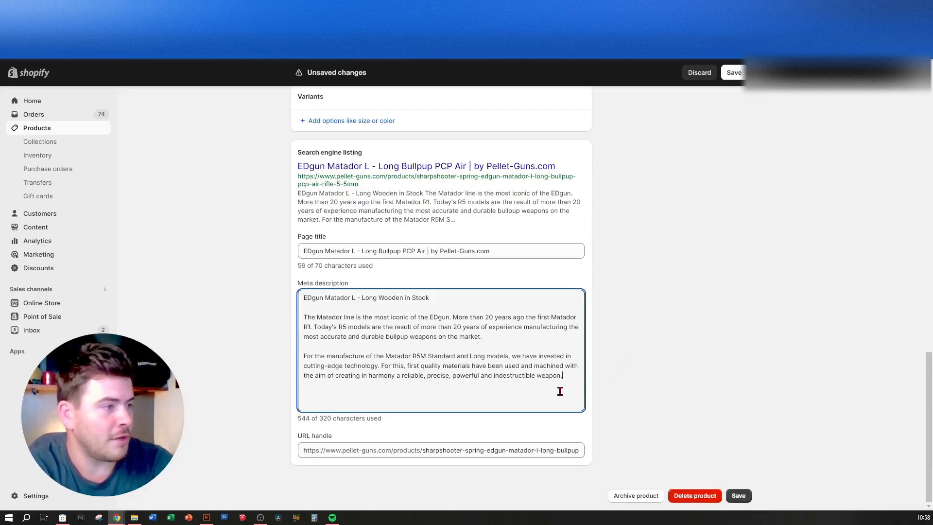
Step: Delete the "EDgun Matador L - Long Wooden in Stock" heading and the blank lines from the meta description, joining its two paragraphs into one
{"action": "triple_click", "coordinate": [403, 300]}
{"action": "key", "text": "BackSpace"}
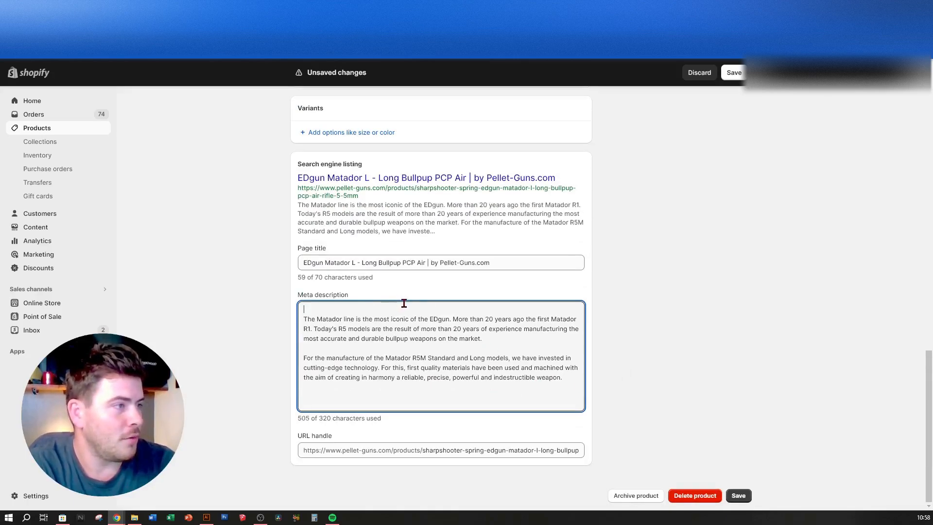
{"action": "key", "text": "Delete"}
{"action": "left_click_drag", "start_coordinate": [298, 422], "coordinate": [389, 421]}
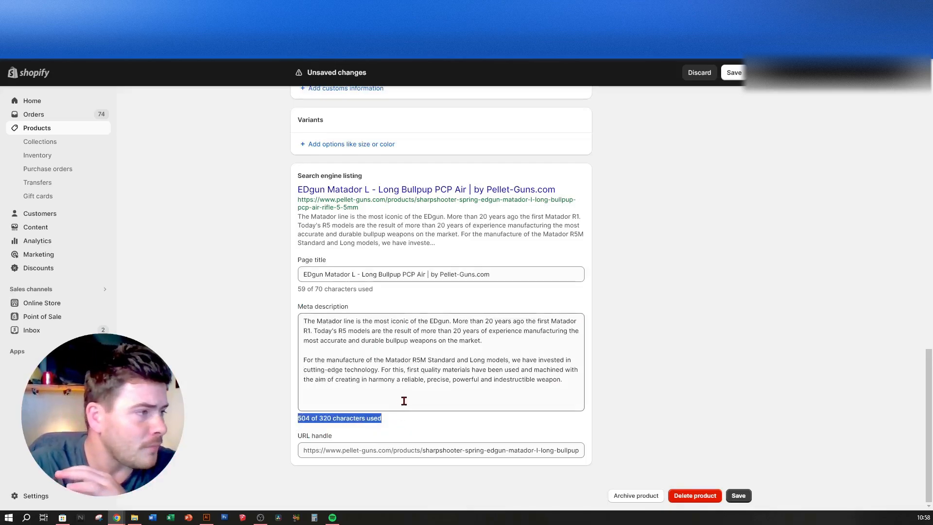
{"action": "left_click", "coordinate": [401, 354]}
{"action": "key", "text": "BackSpace"}
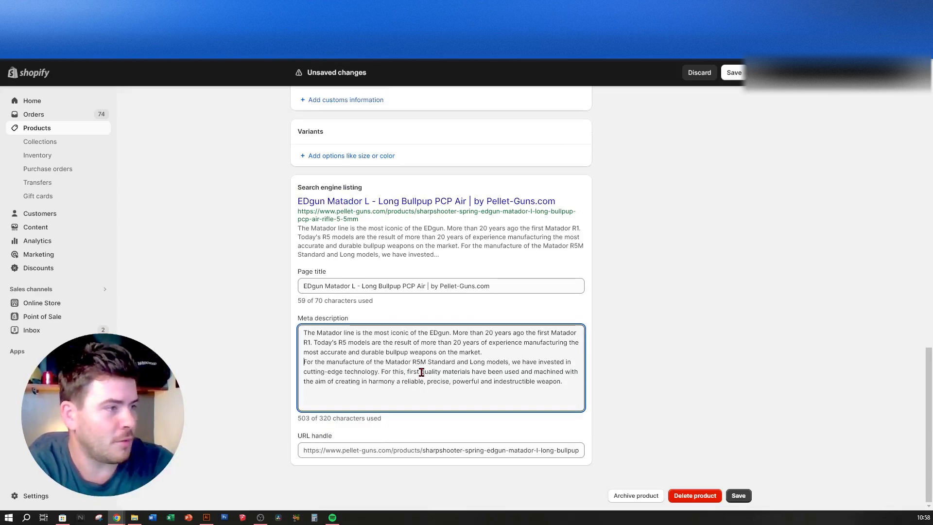
{"action": "key", "text": "Delete"}
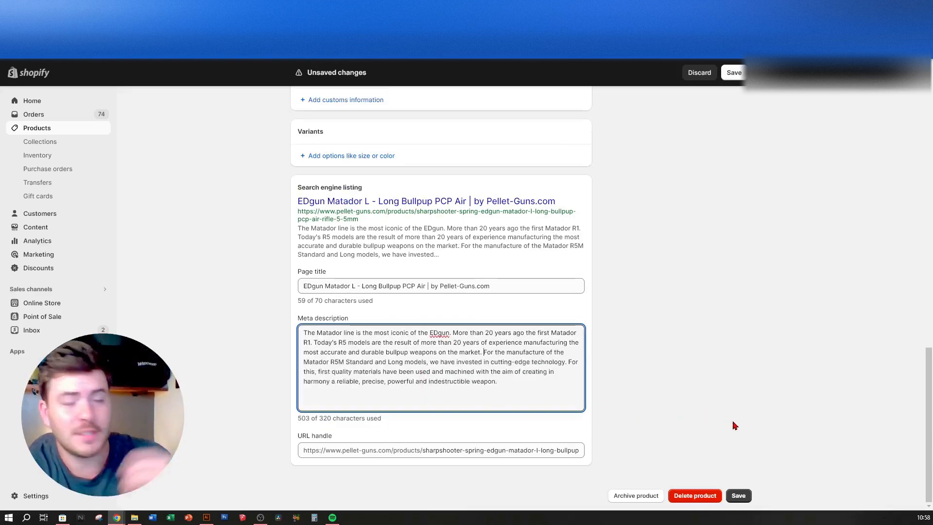